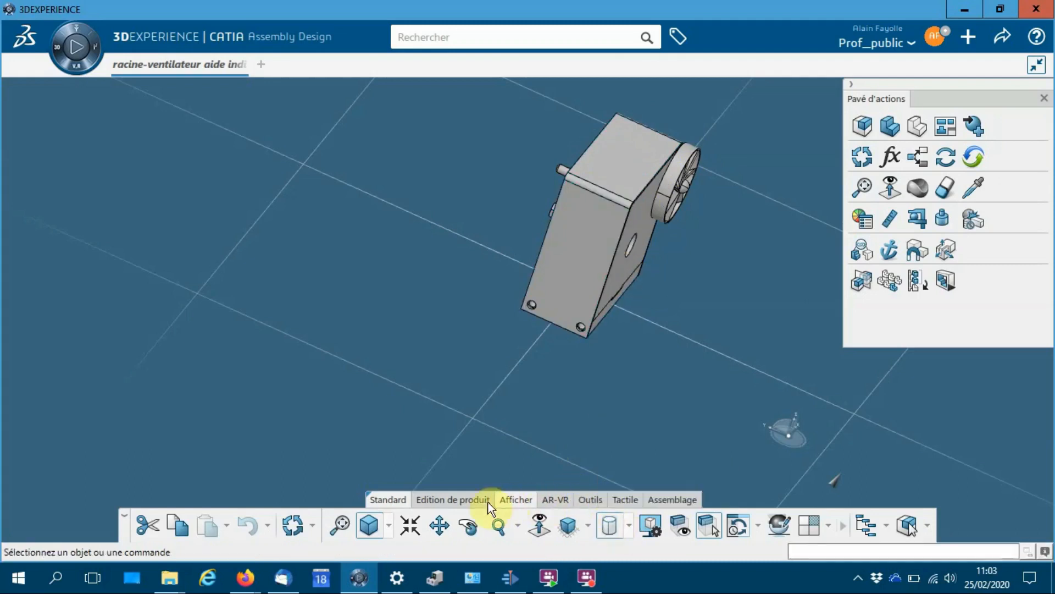
- Switch the display to a customized view mode with Gouraud shading and no edges, wireframe geometry, axes or points
click(628, 526)
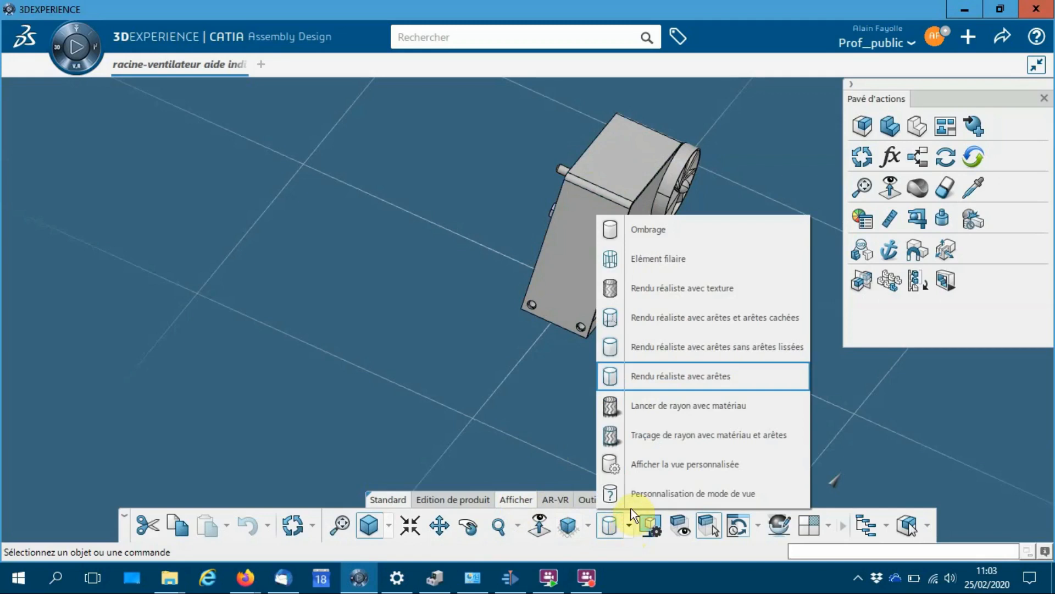
click(661, 494)
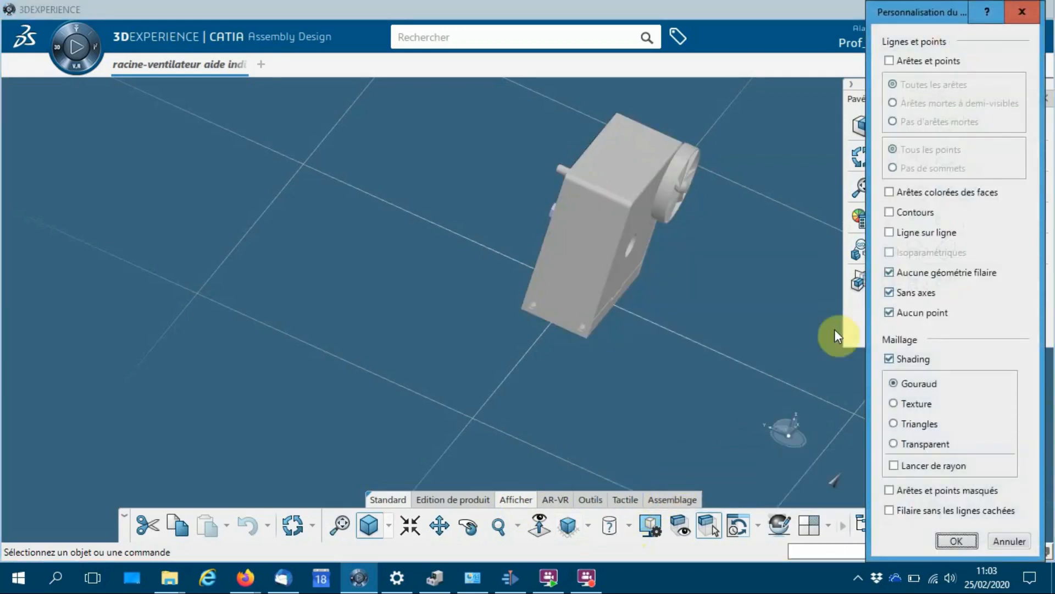
click(955, 542)
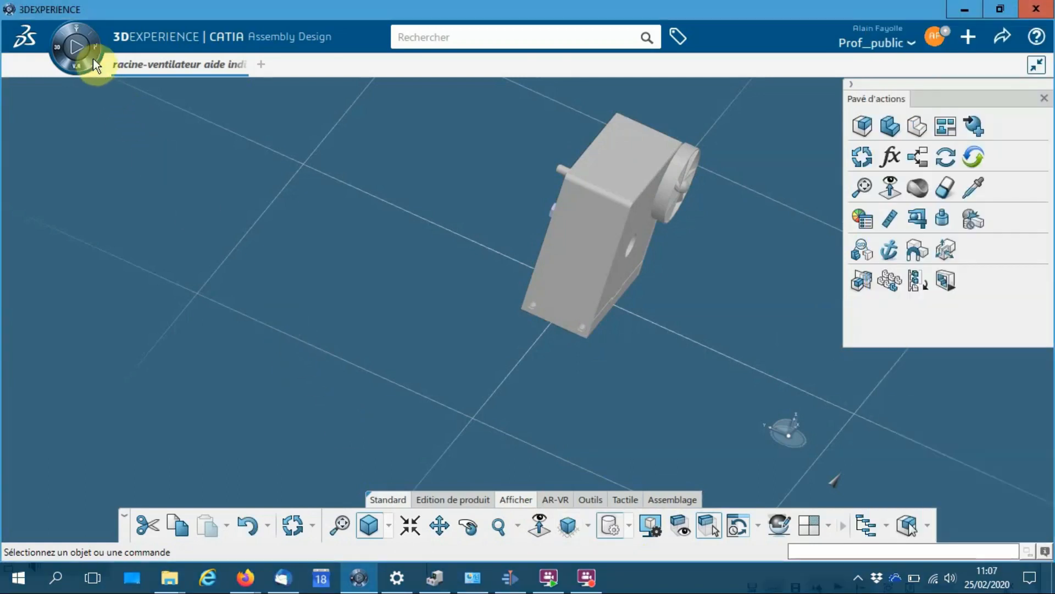
- Find the Design Review app by searching for "review", open it and create a new review of the fan assembly
click(79, 35)
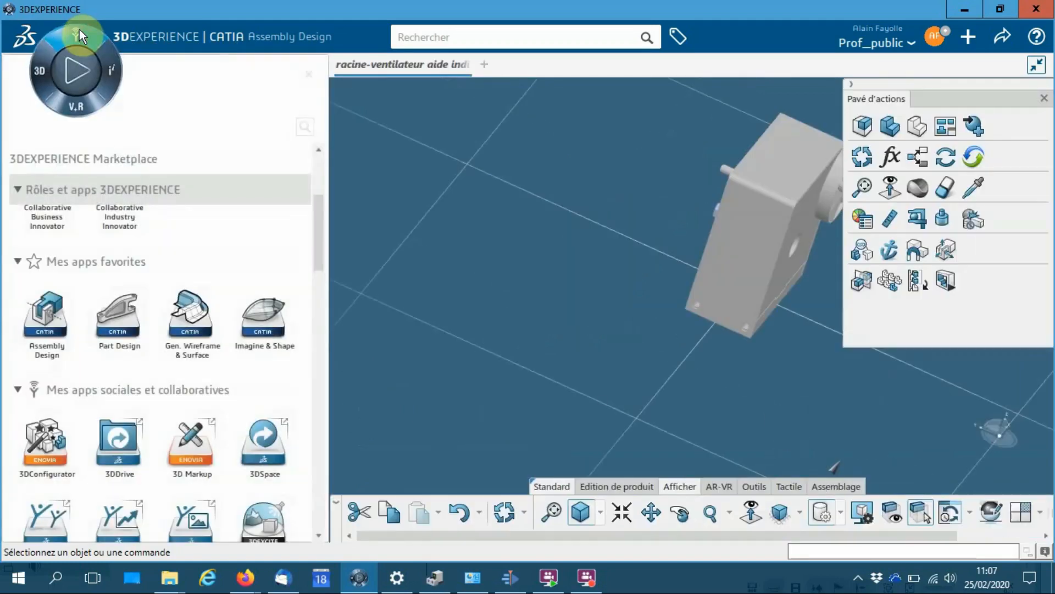
click(304, 129)
text(review)
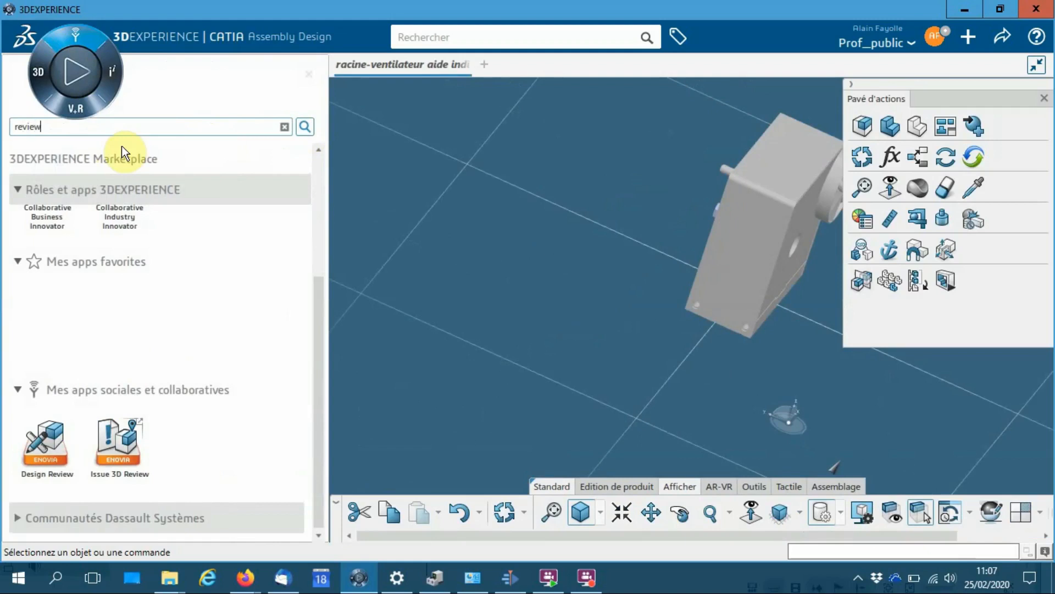
click(45, 464)
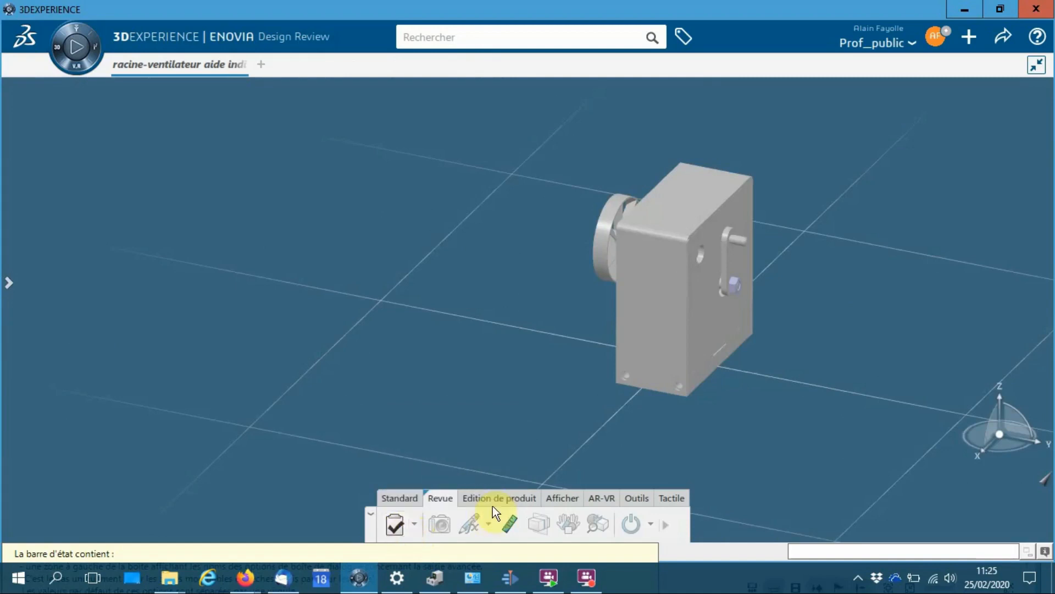
click(391, 524)
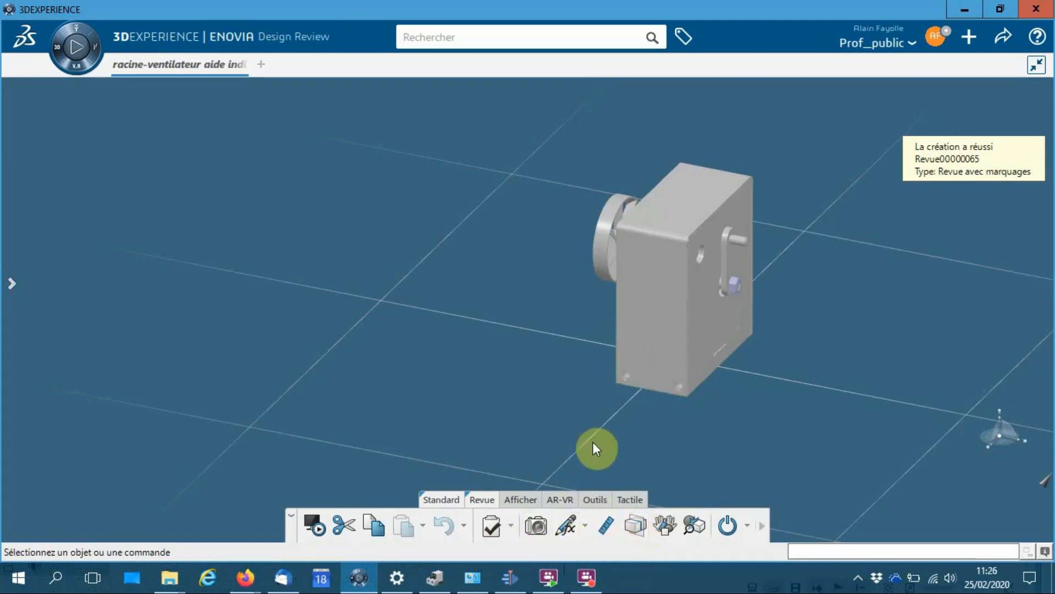
- Colour the fan housing's upright (montant) light blue
middle_drag(777, 340, 773, 301)
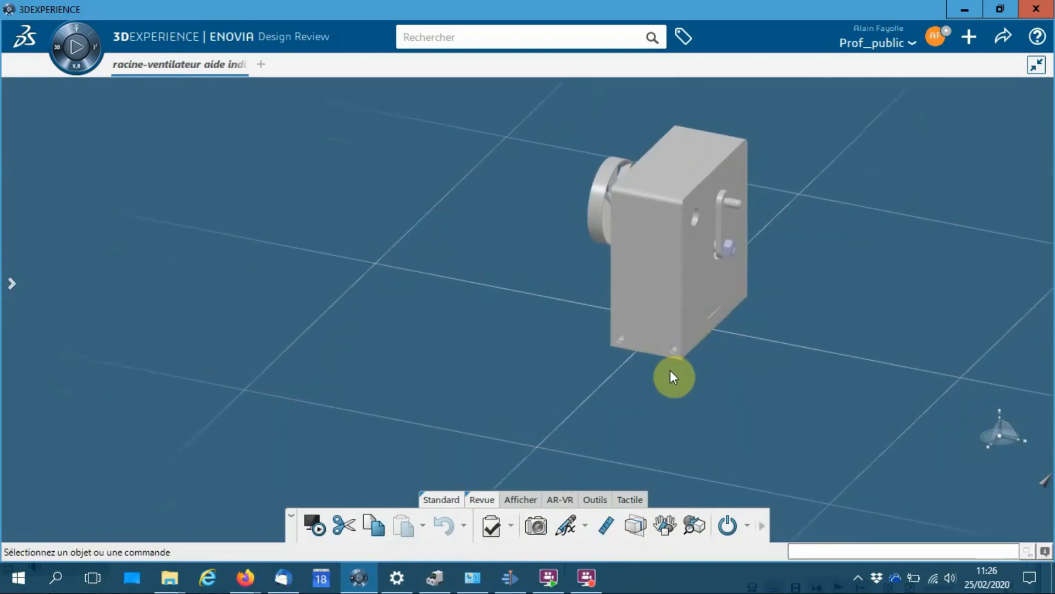
click(660, 292)
click(707, 223)
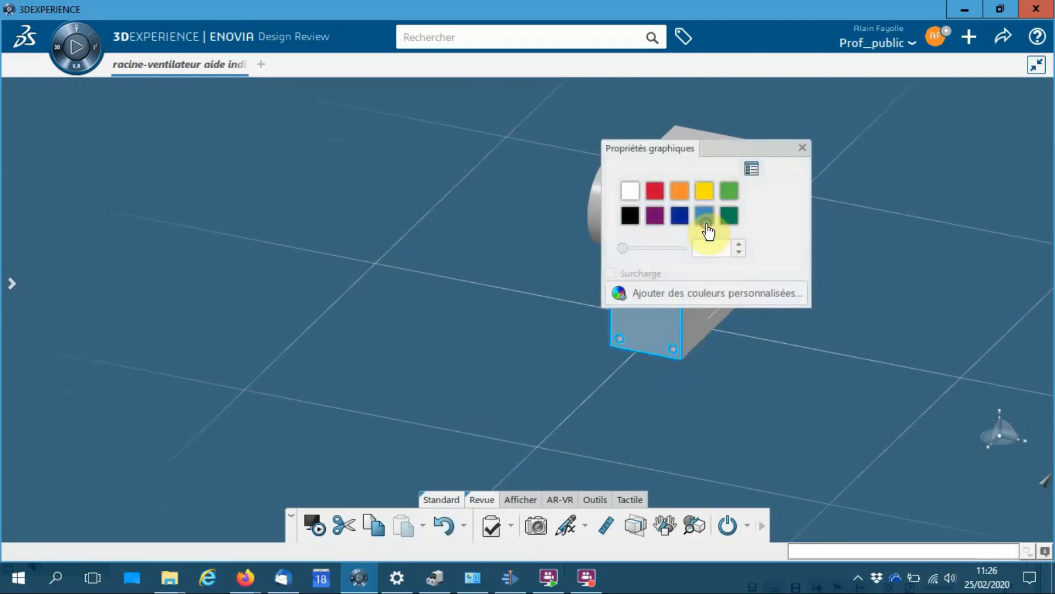
click(706, 217)
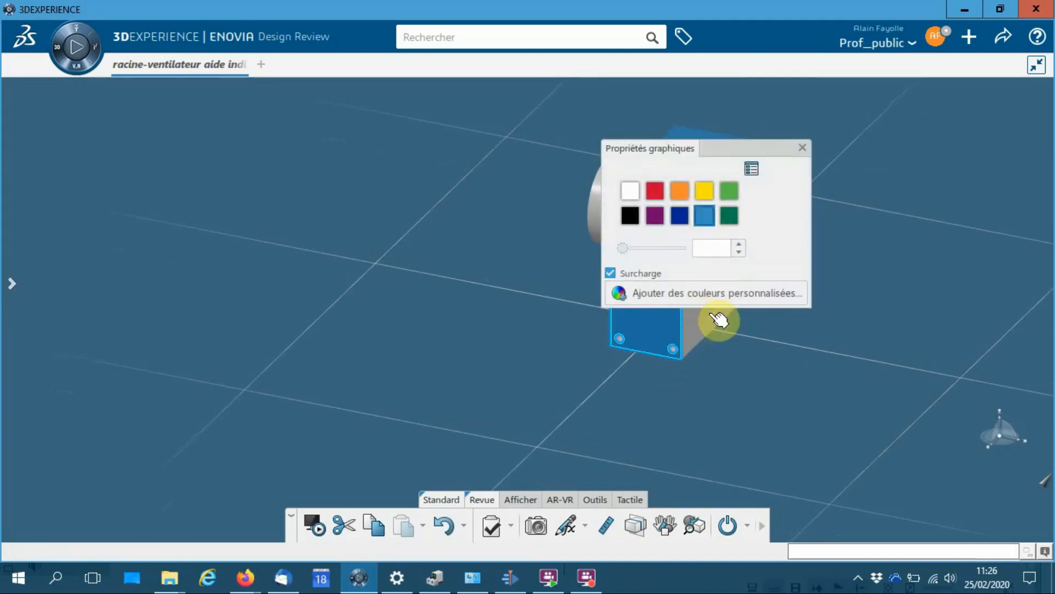
click(803, 147)
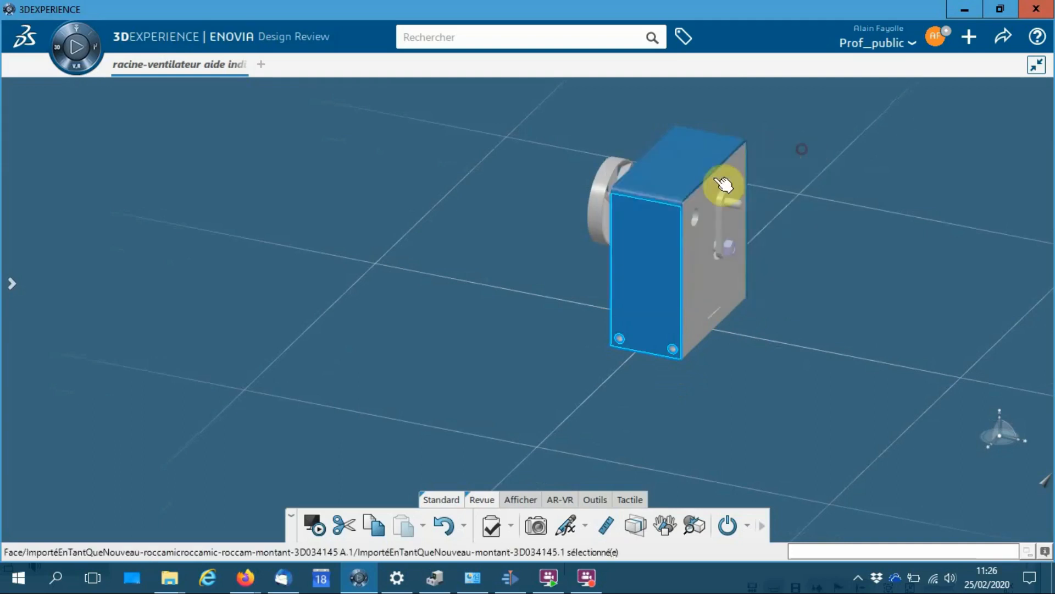
- Colour the cover plate on the crank side of the housing yellow
click(725, 254)
click(760, 206)
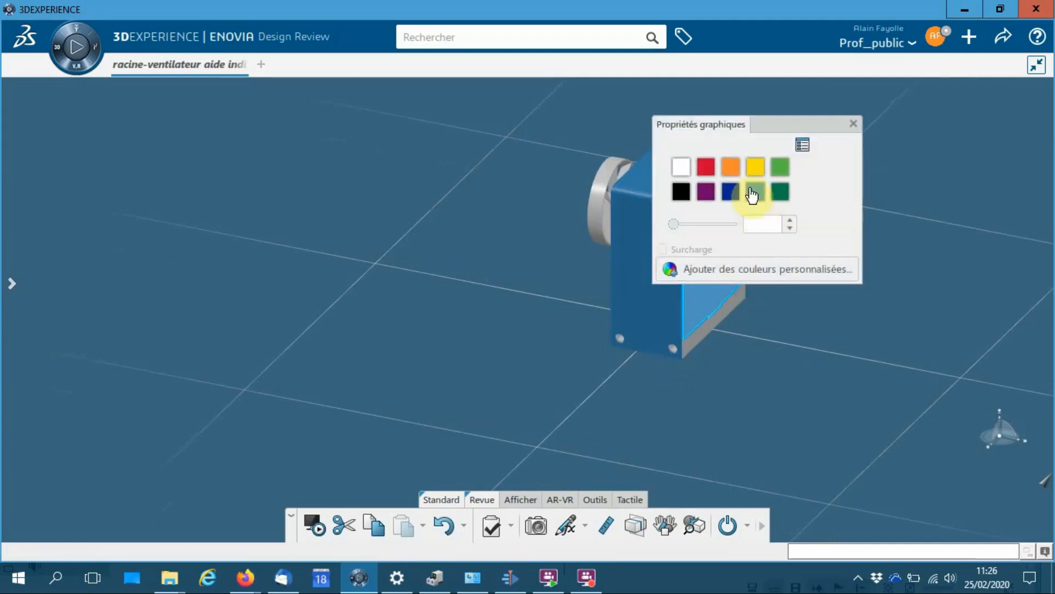
click(756, 166)
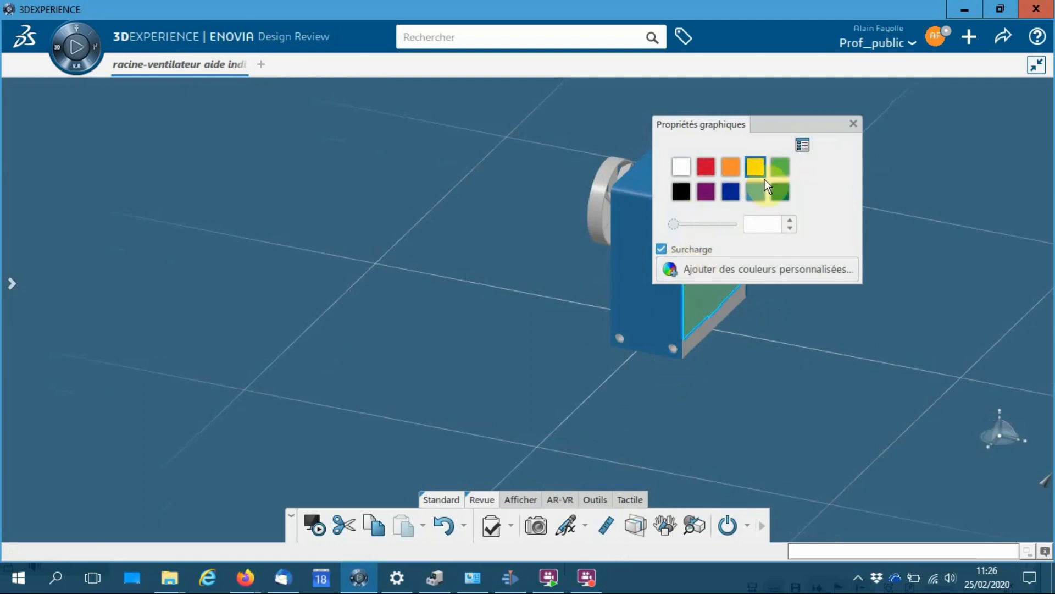
click(804, 144)
- Colour the cover plate on the propeller side of the housing yellow
middle_drag(519, 278, 615, 282)
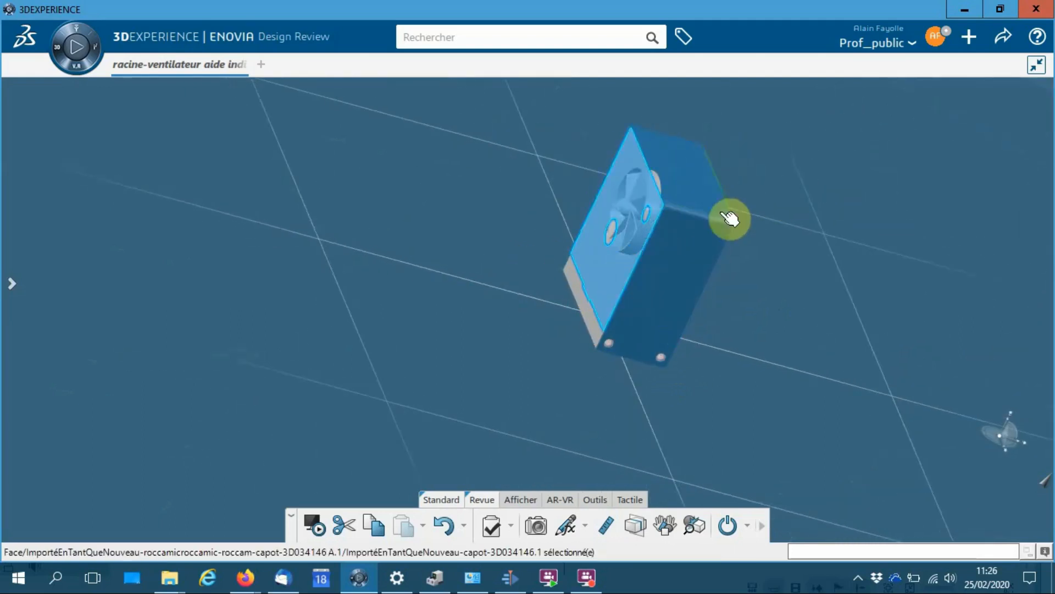
click(617, 267)
click(661, 208)
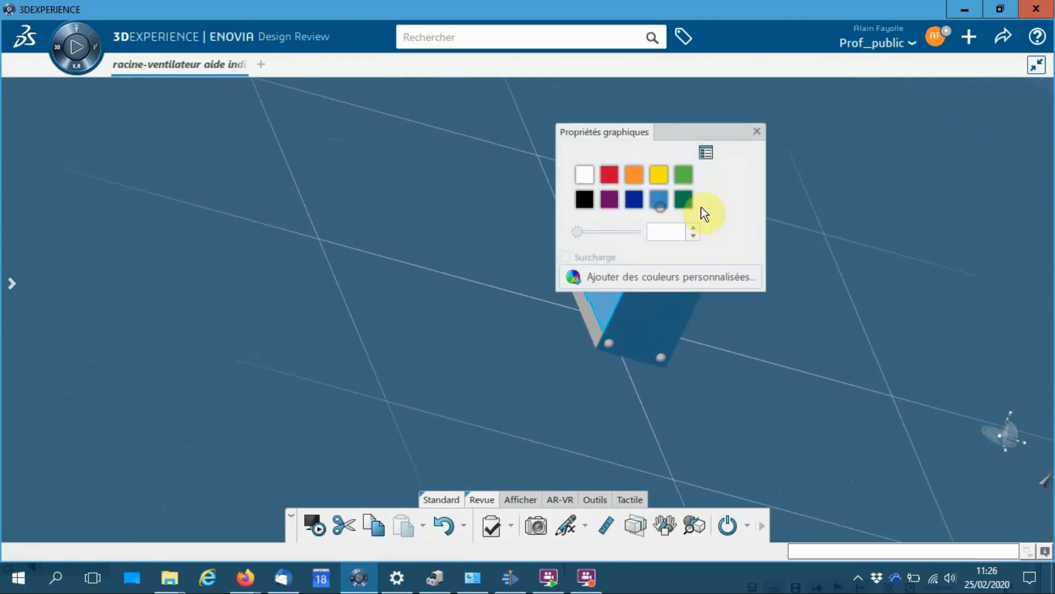
click(658, 177)
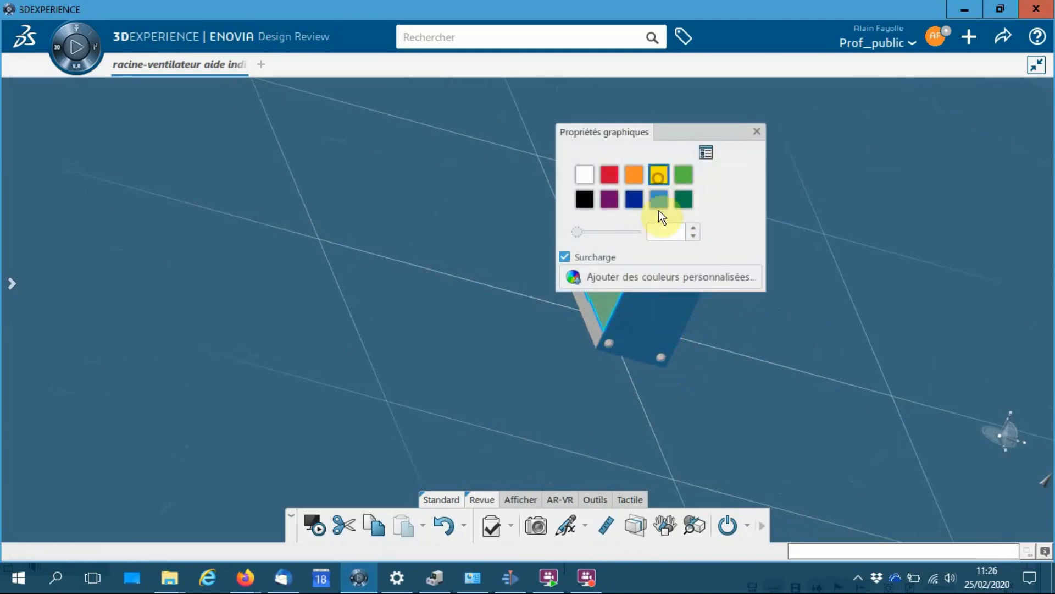
click(757, 132)
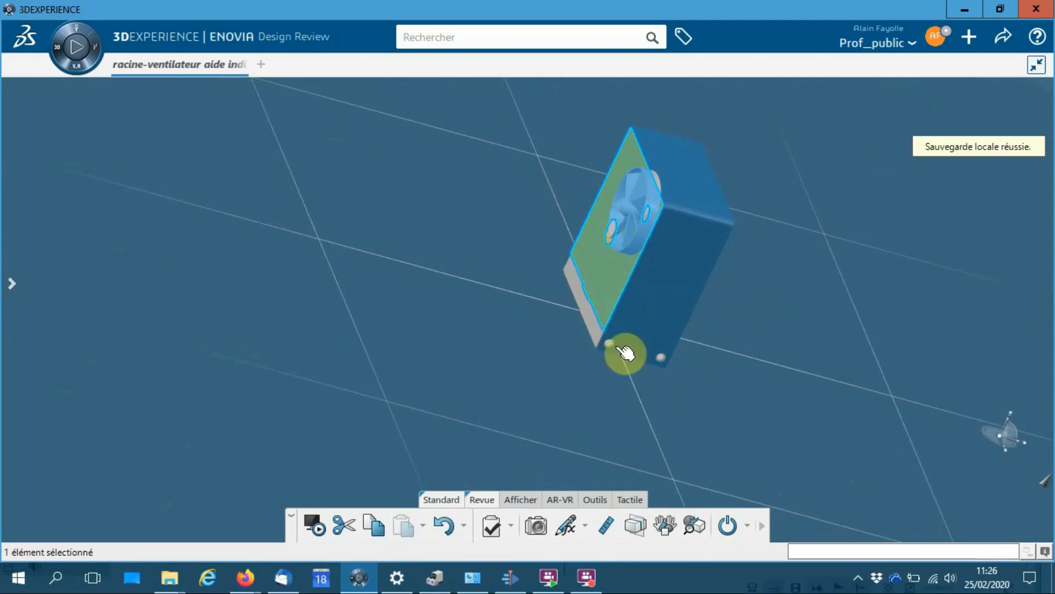
- Colour the base block with four holes under the housing dark blue
middle_drag(722, 342, 592, 147)
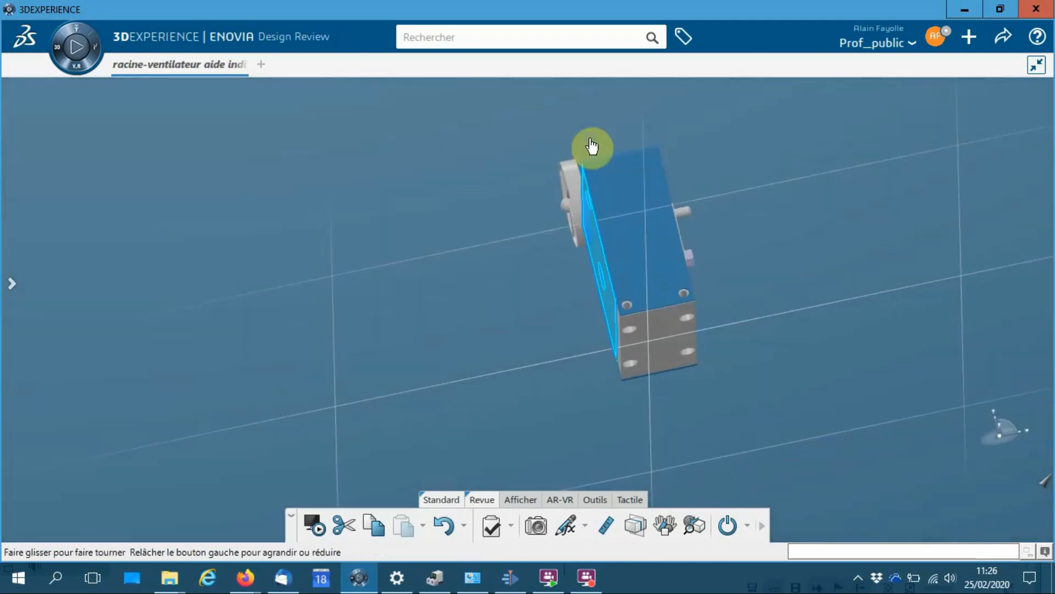
click(675, 350)
click(713, 290)
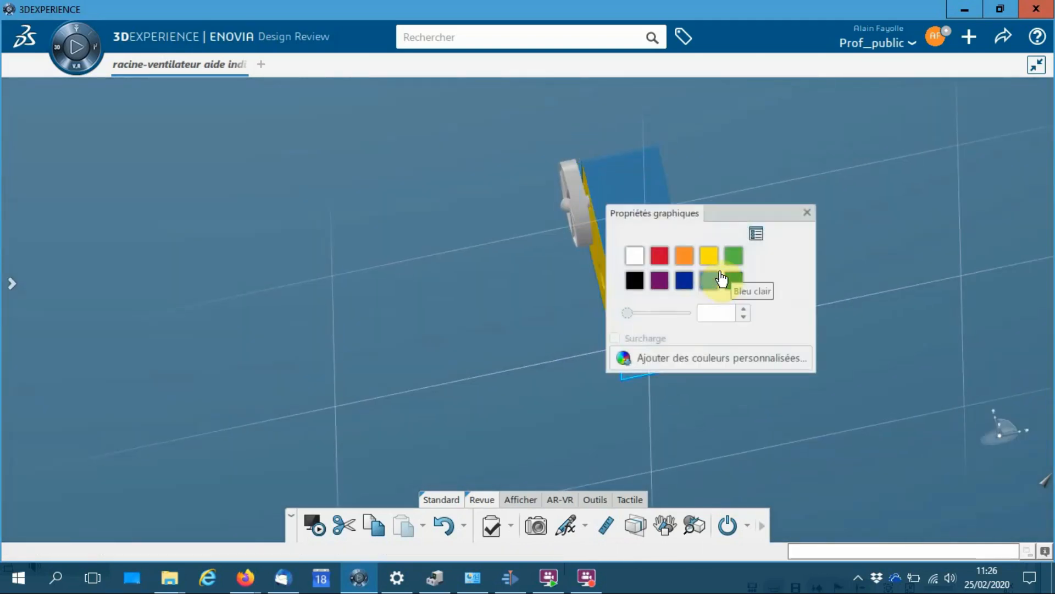
click(685, 280)
click(807, 212)
- Select the crank's parts together and colour them red
middle_drag(726, 255, 723, 297)
click(724, 285)
click(739, 270)
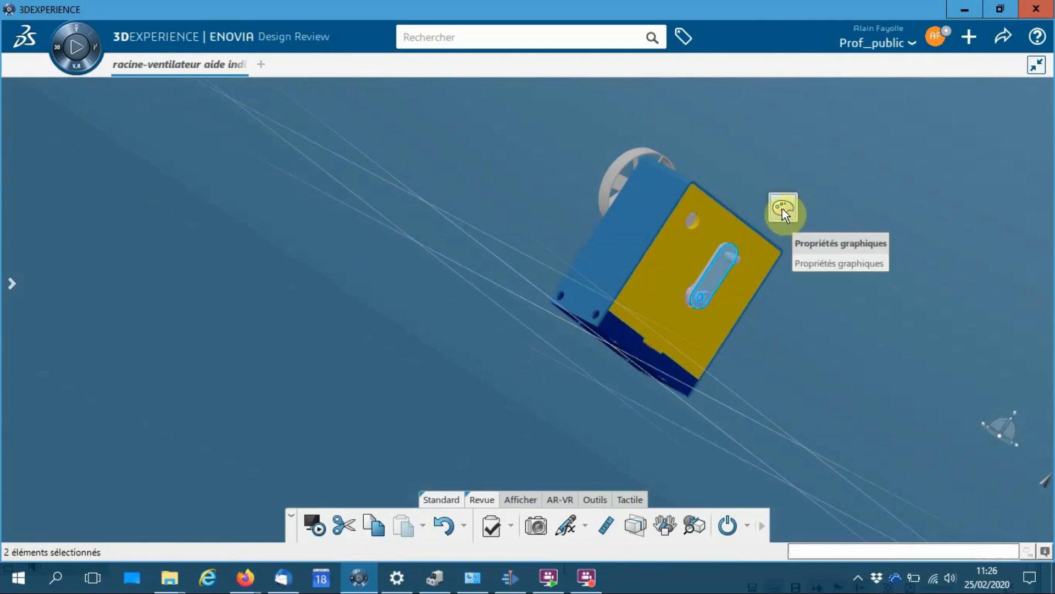
click(782, 211)
click(731, 176)
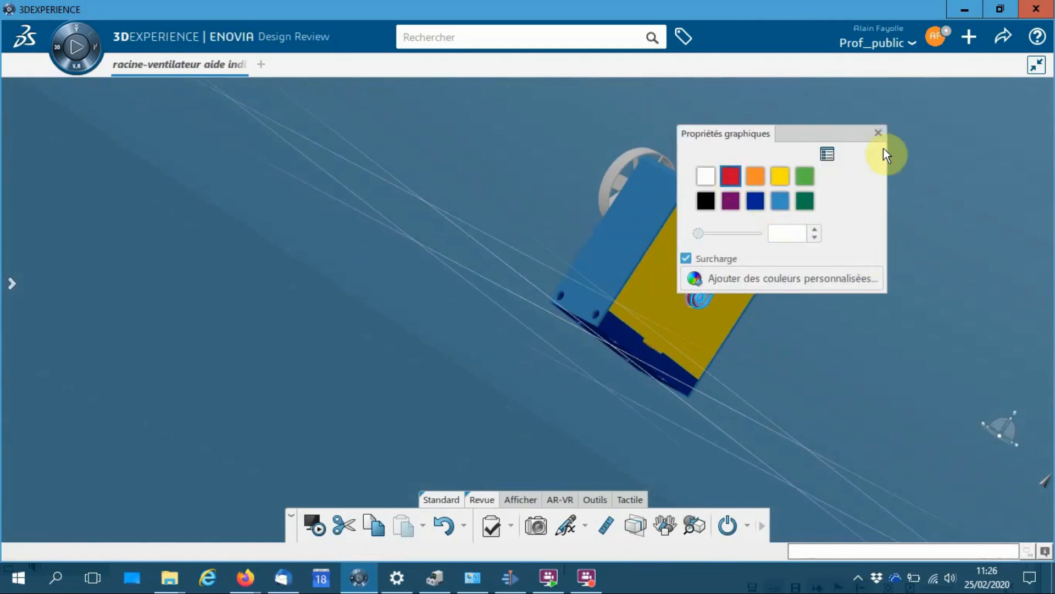
click(878, 133)
- Colour the H M6 hex nut at the end of the crank light green
mouse_move(520, 295)
middle_down()
mouse_move(554, 387)
mouse_move(690, 389)
mouse_move(704, 358)
mouse_move(671, 296)
middle_up()
click(691, 389)
middle_drag(584, 275, 476, 242)
middle_drag(758, 314, 856, 233)
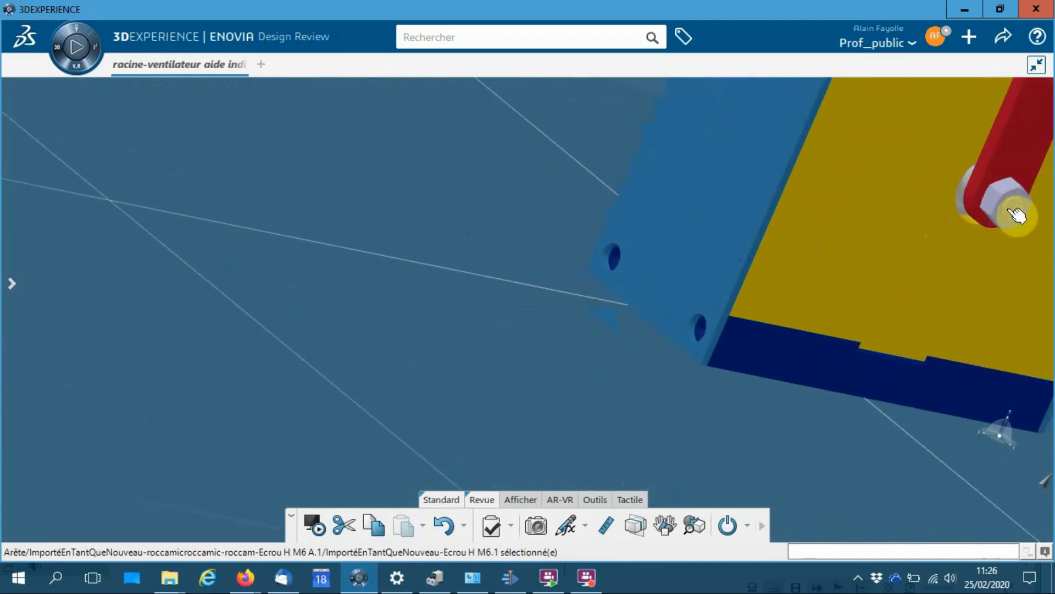
click(1036, 156)
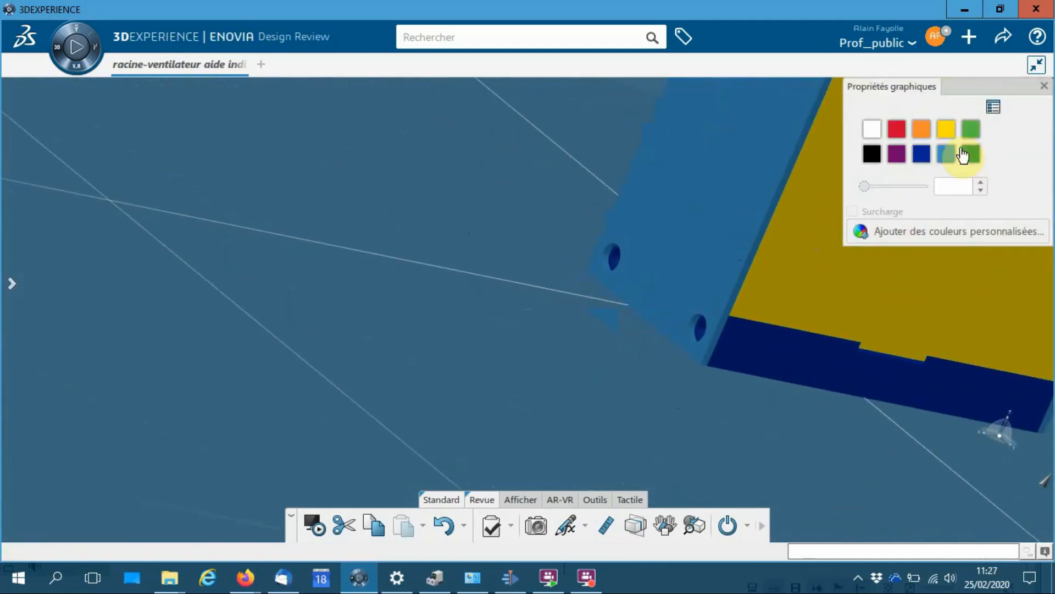
click(971, 135)
click(446, 367)
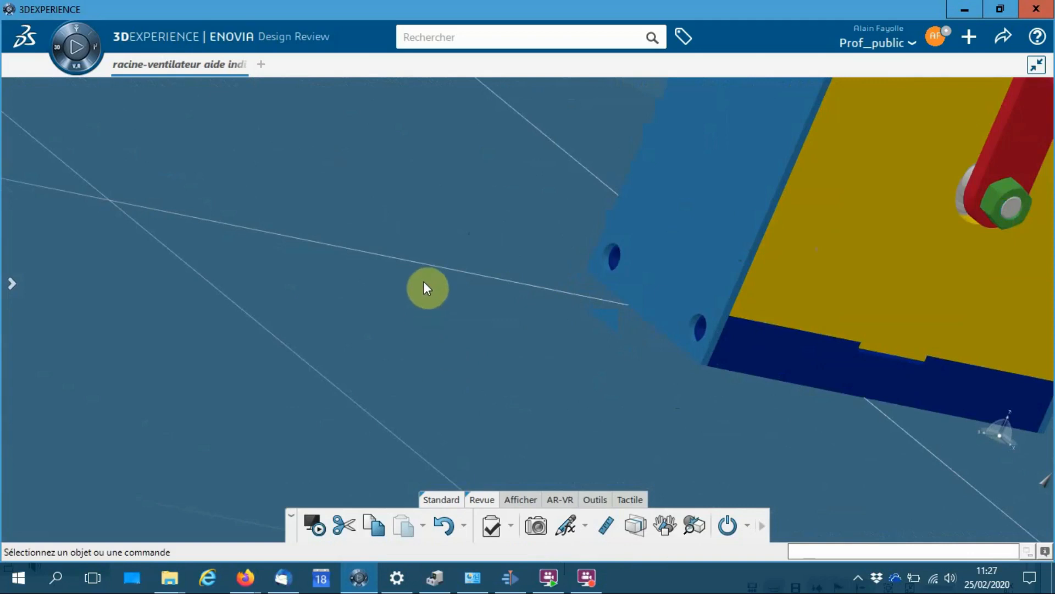
- Colour the shaft that passes through the crank's nut purple
click(1017, 211)
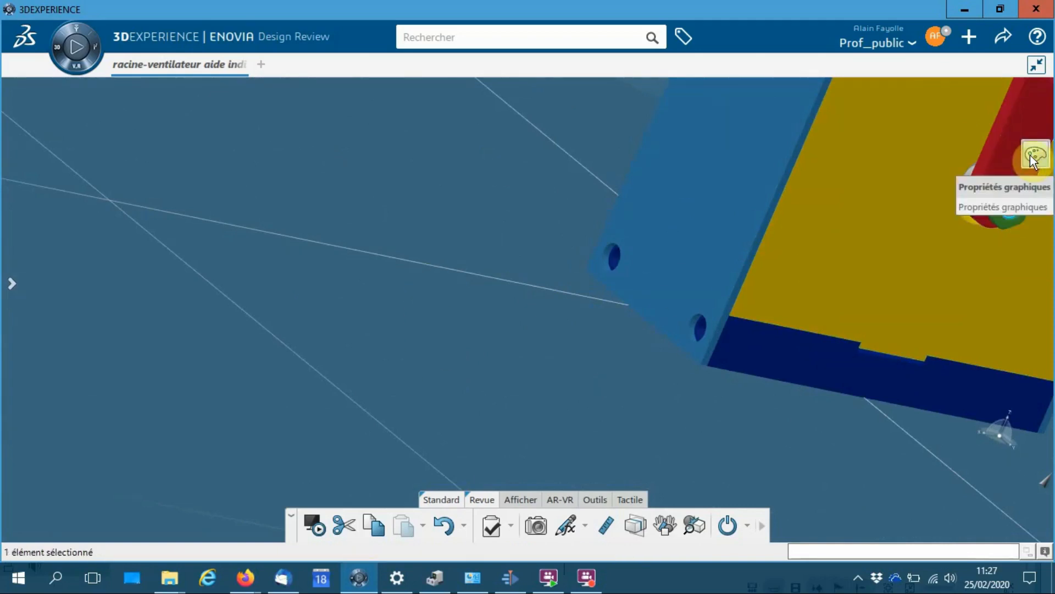
click(1033, 158)
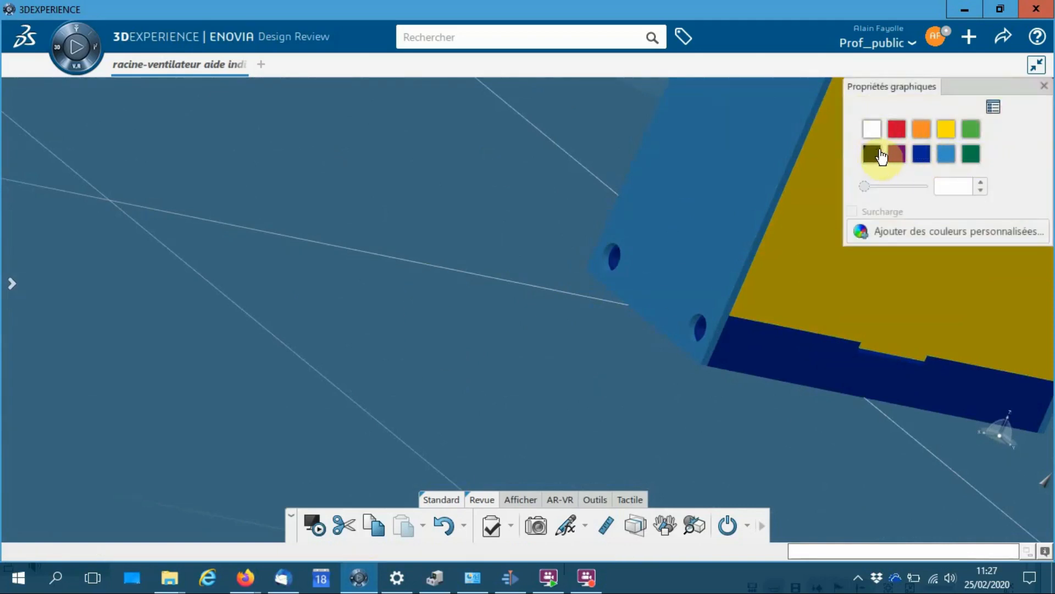
click(901, 153)
click(525, 386)
- Colour the propeller shaft (arbre-hélice), visible through the round hole in the yellow cover, purple
middle_drag(453, 299, 421, 495)
middle_drag(789, 453, 474, 179)
click(563, 230)
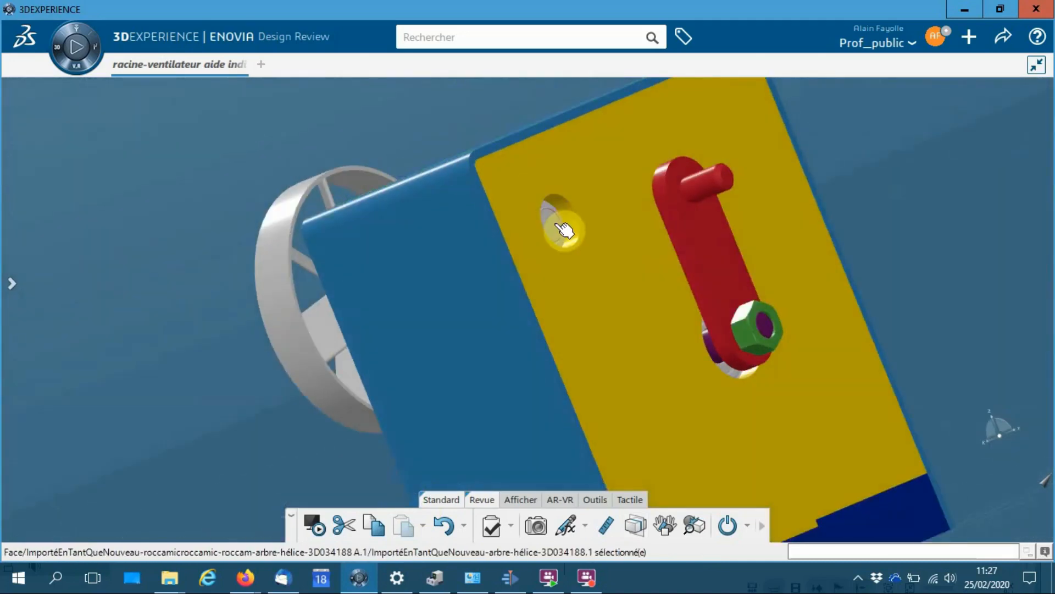
click(622, 207)
click(612, 173)
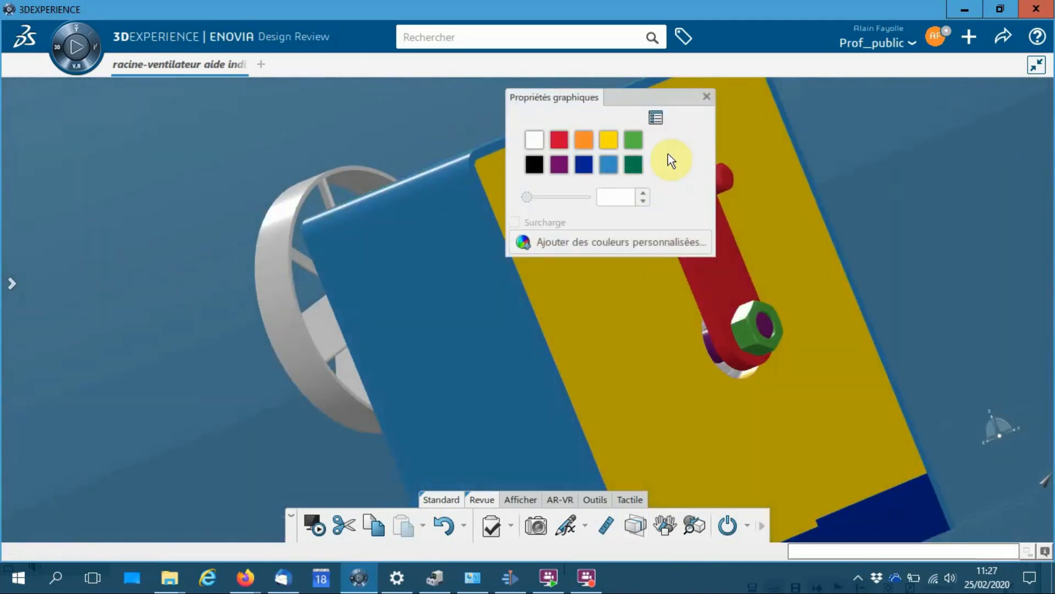
click(559, 165)
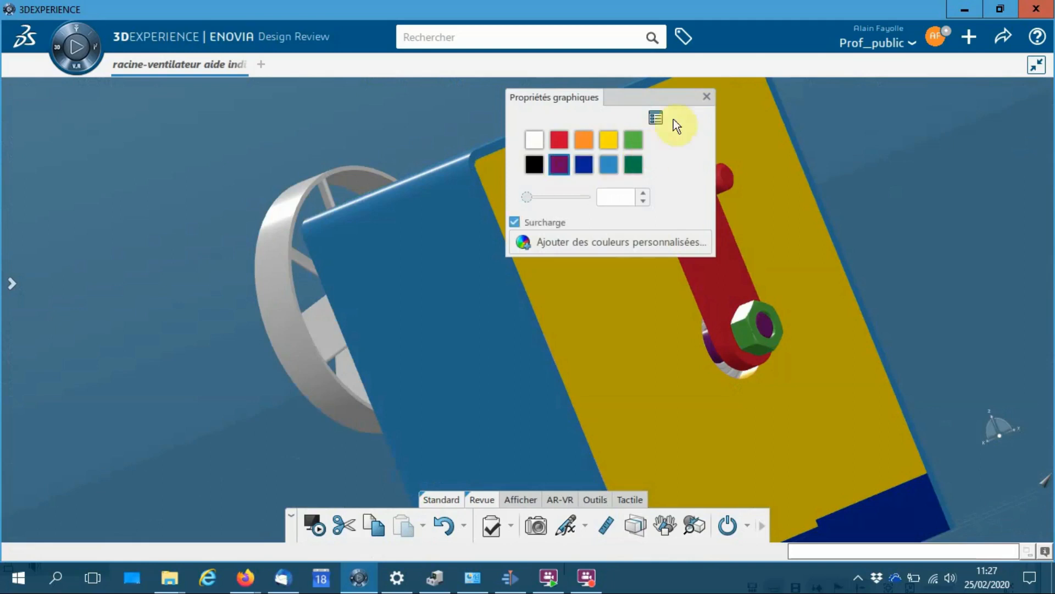
click(707, 96)
- Colour the propeller (hélice) light green
click(283, 316)
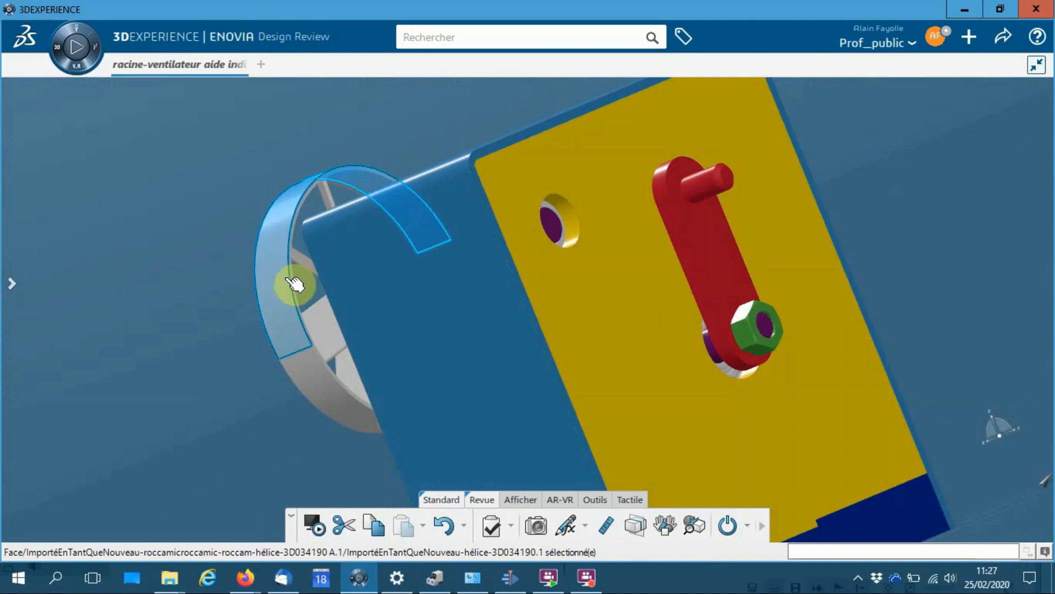
click(334, 223)
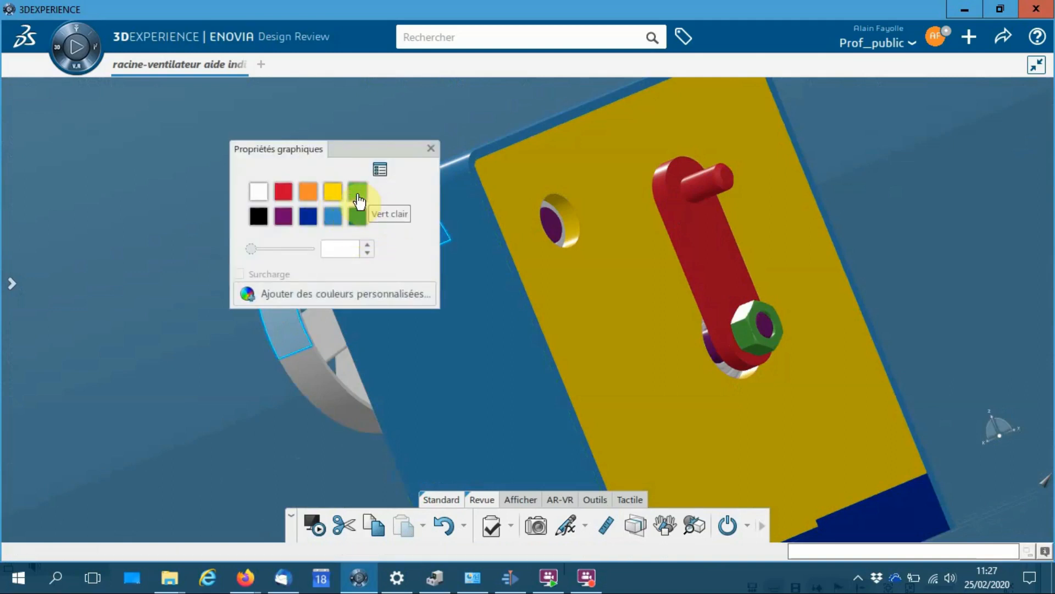
click(359, 199)
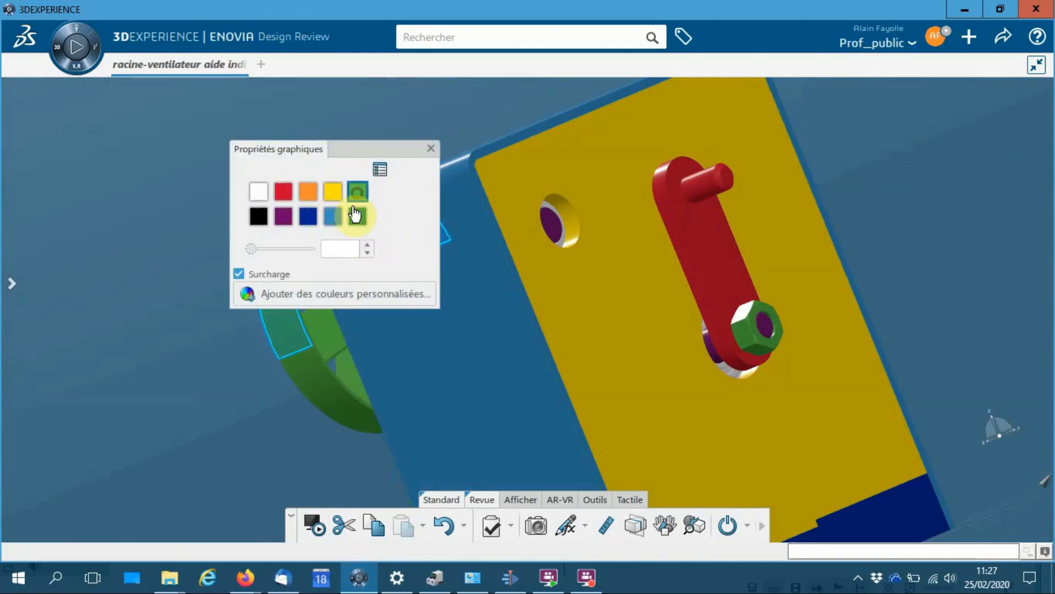
click(431, 149)
- Frame the whole coloured fan assembly from the crank side and capture the view as a review slide
middle_drag(236, 275, 572, 243)
middle_drag(521, 358, 714, 414)
click(714, 258)
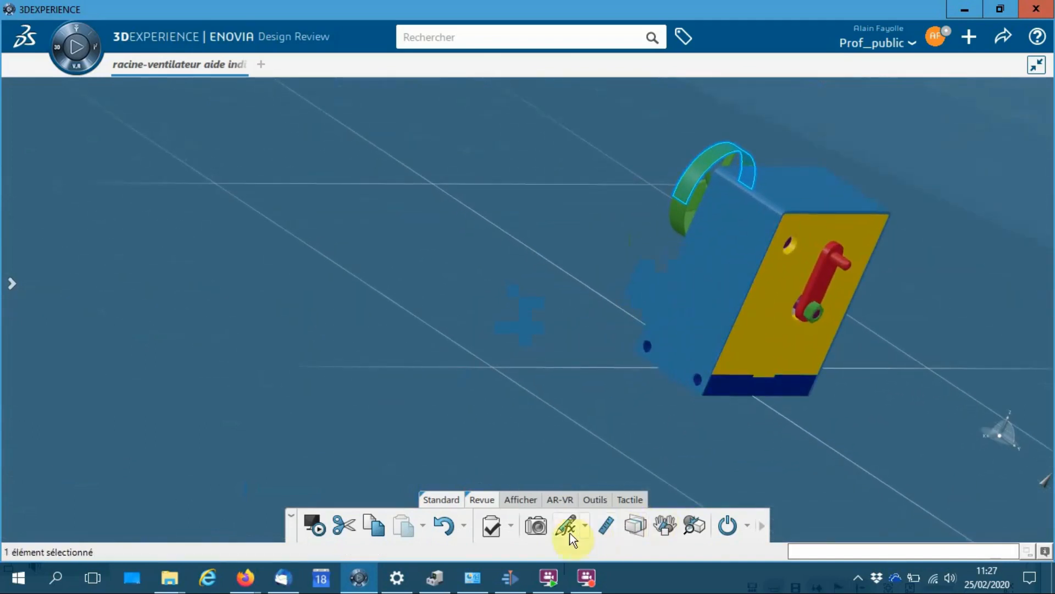
middle_drag(605, 420, 520, 383)
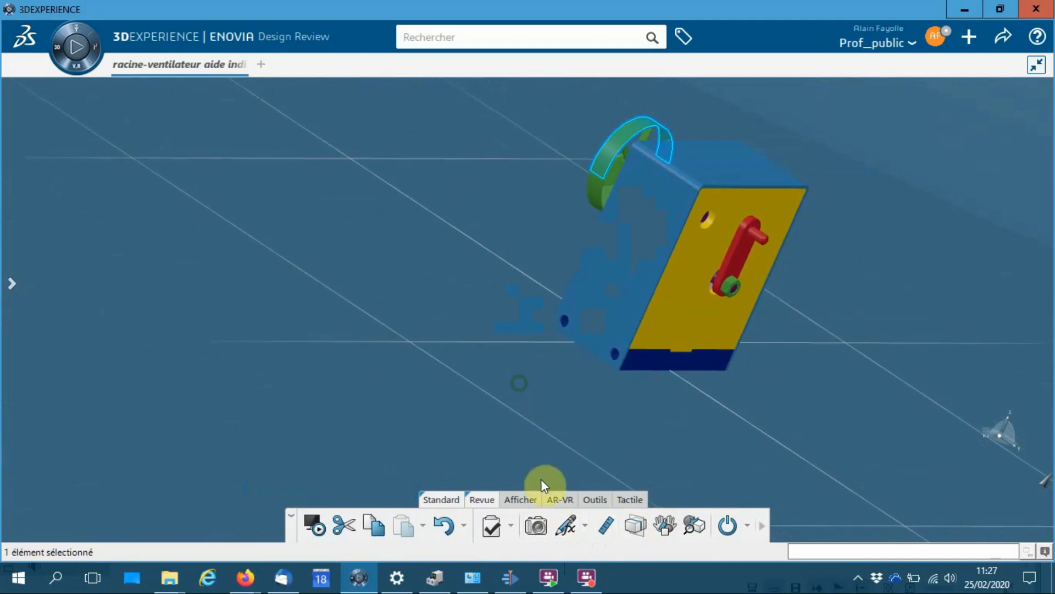
click(534, 525)
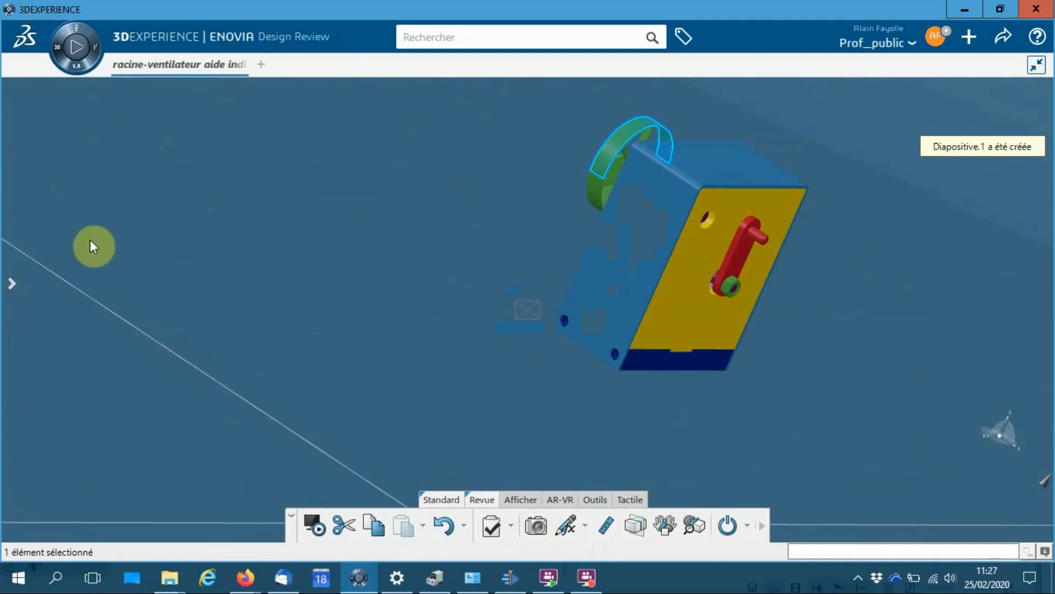
- Rename the captured slide Diapositive.1 in the review's marking as "ensemble Monté"
key(F3)
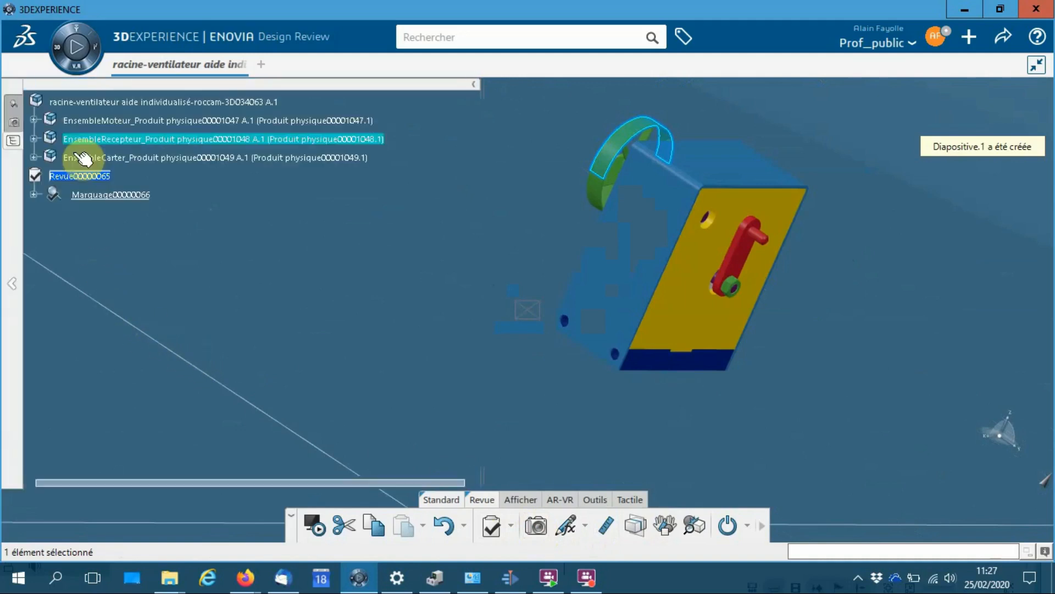
click(34, 194)
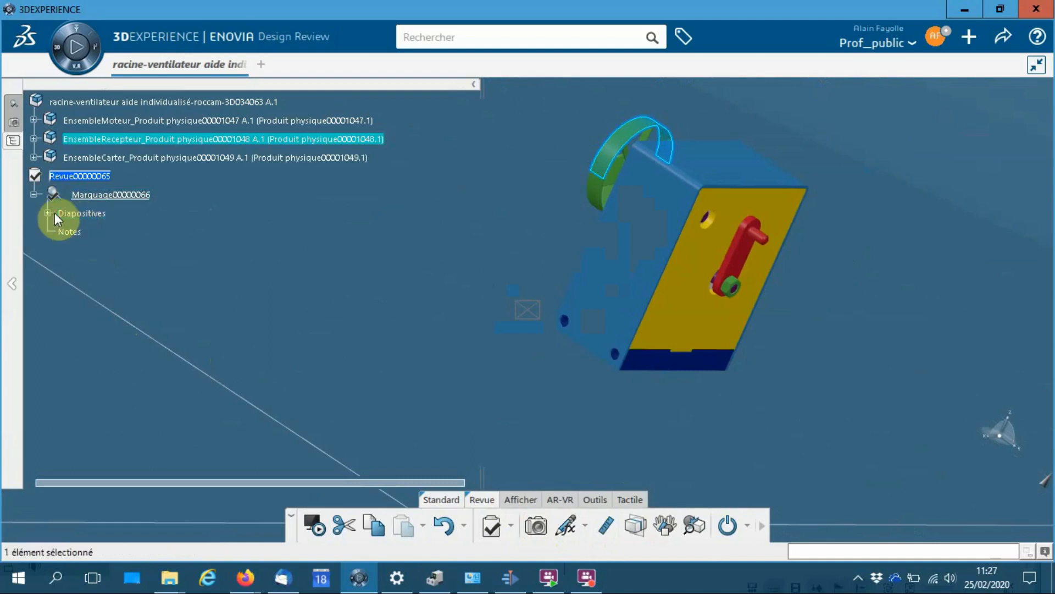
click(47, 213)
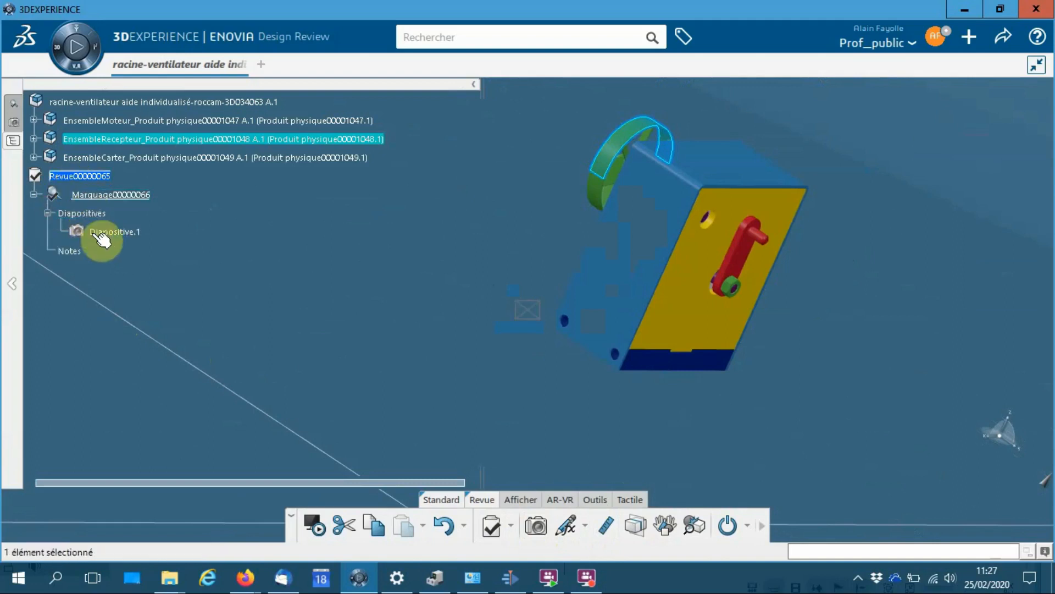
click(121, 232)
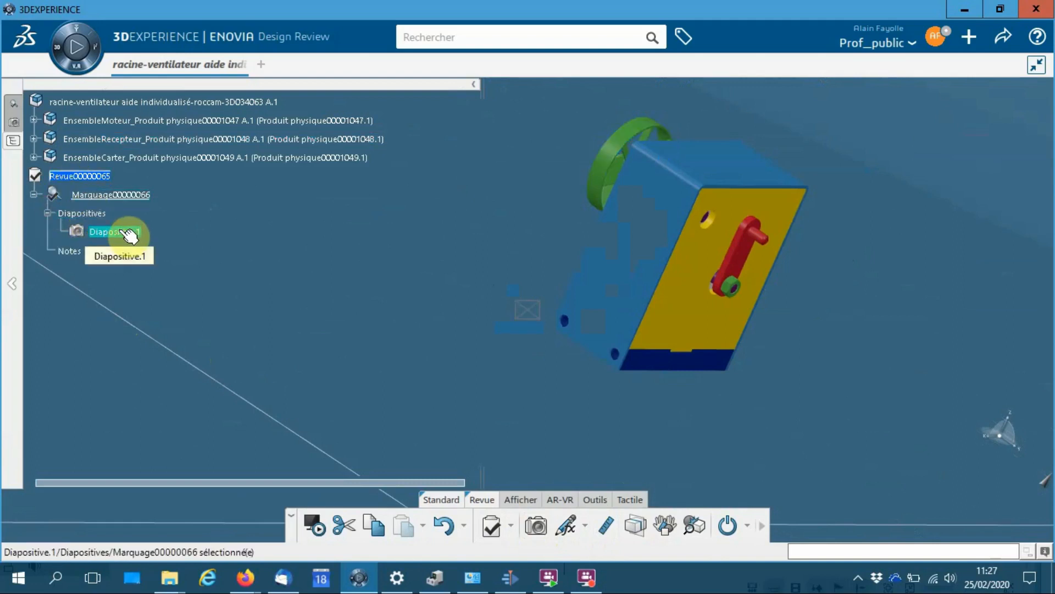
right_click(120, 229)
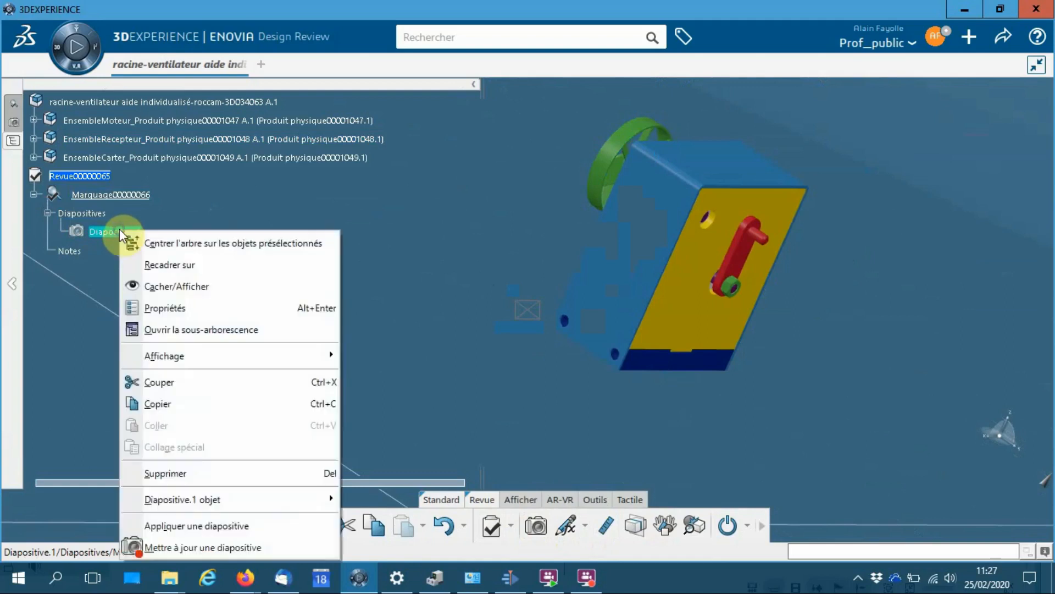
click(170, 304)
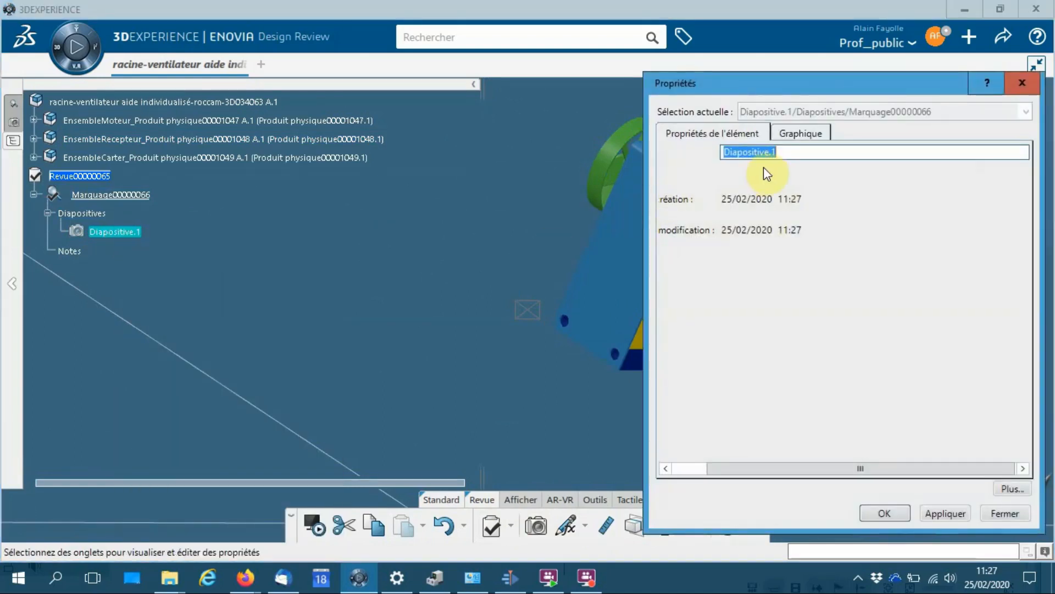
text(ensemble Monté)
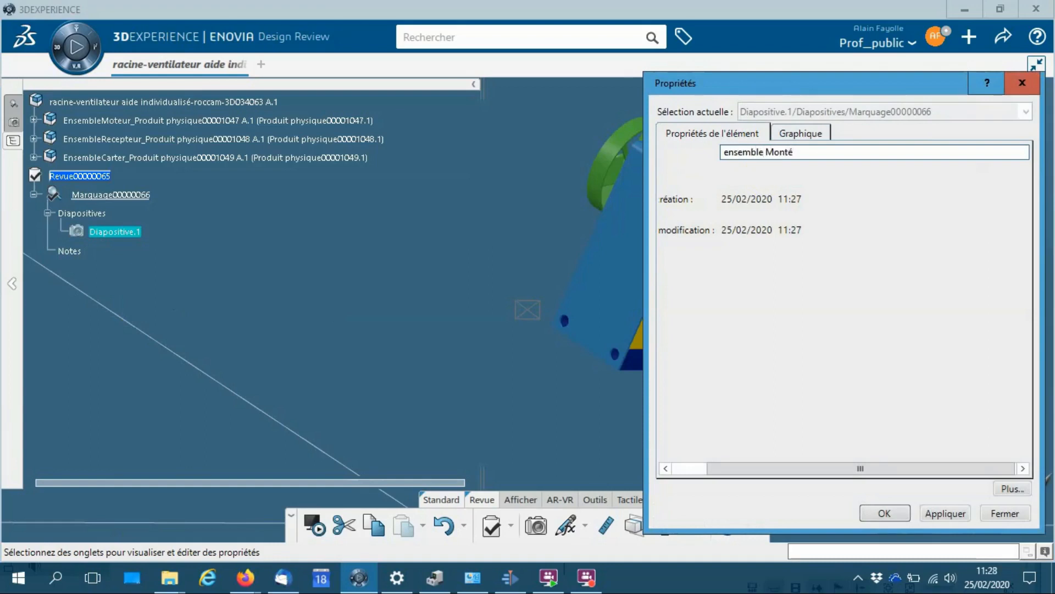
key(Return)
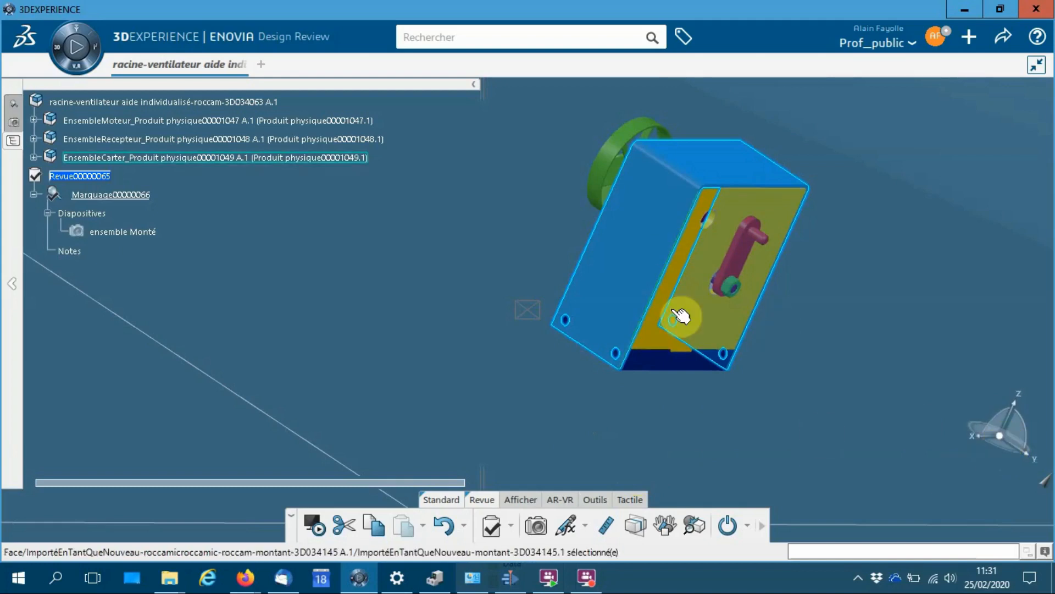
- Move the blue cover about 140 mm down along its vertical axis, clear of the yellow plates
drag(1001, 434, 866, 373)
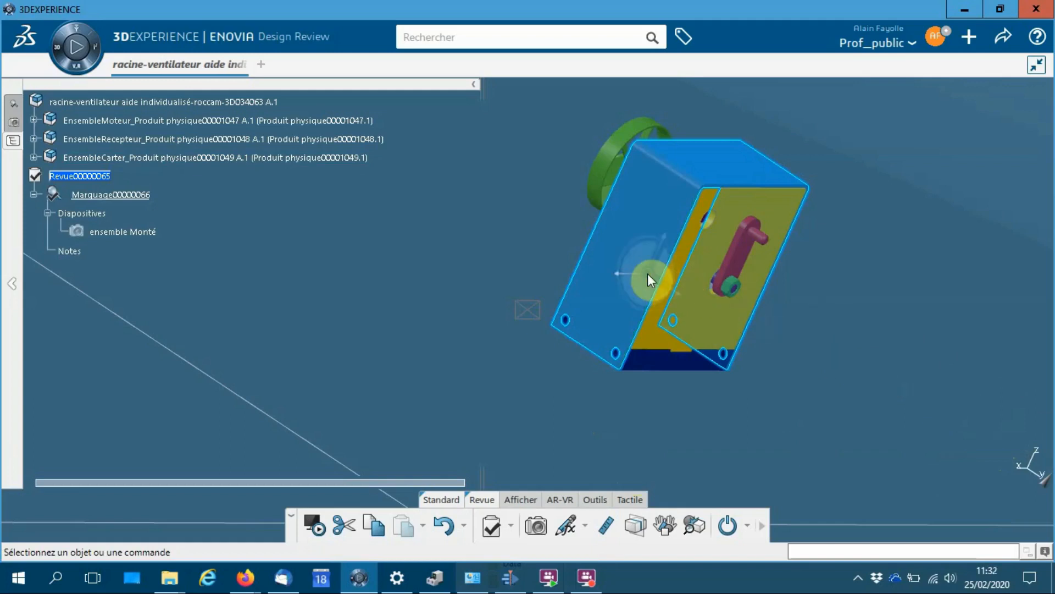
drag(638, 263, 639, 263)
middle_drag(446, 352, 516, 259)
click(466, 257)
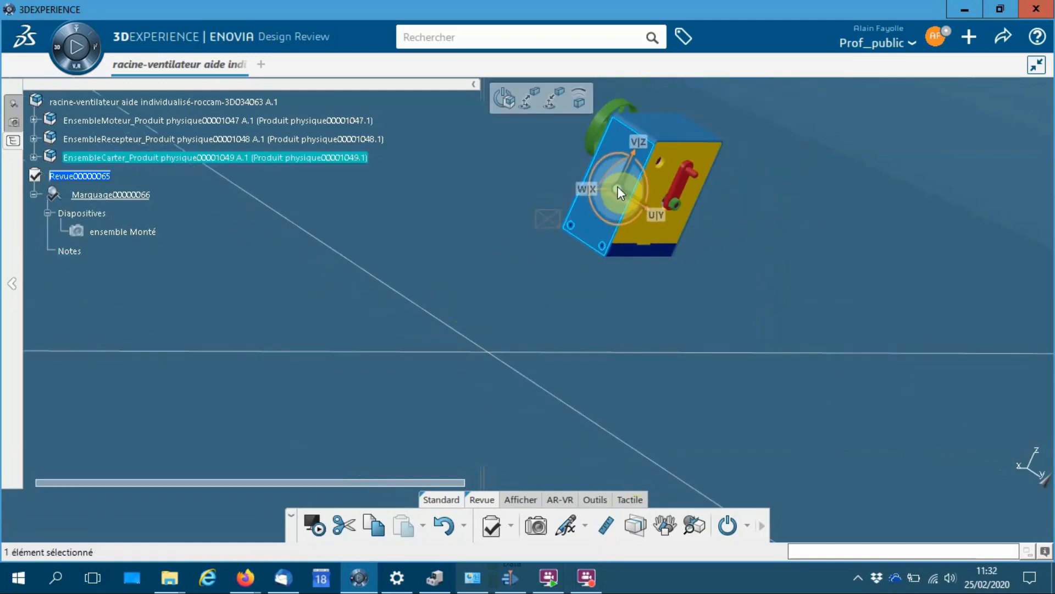
drag(622, 172, 553, 313)
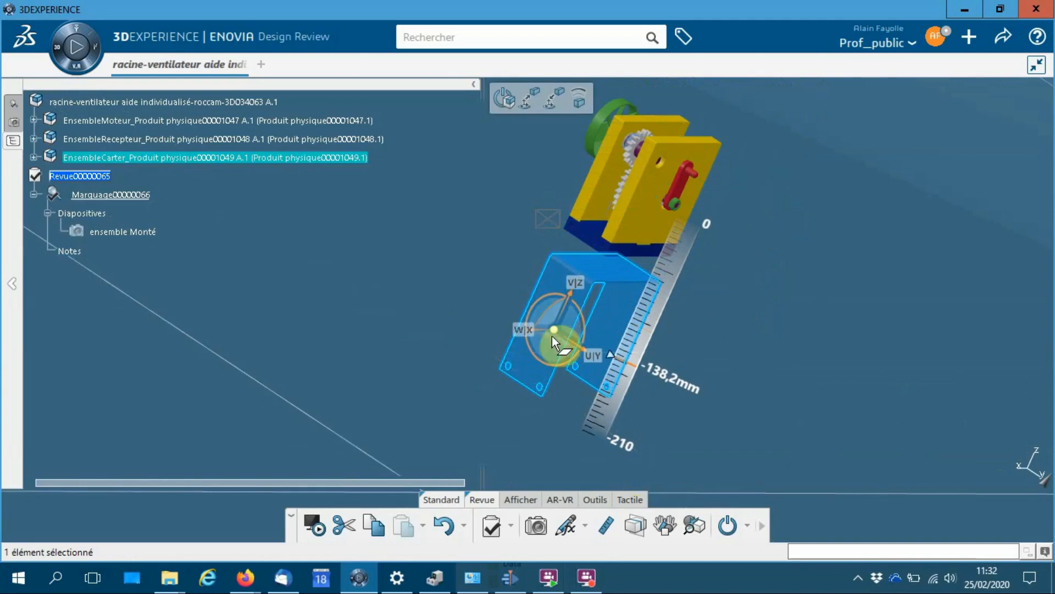
drag(561, 318, 557, 330)
click(750, 387)
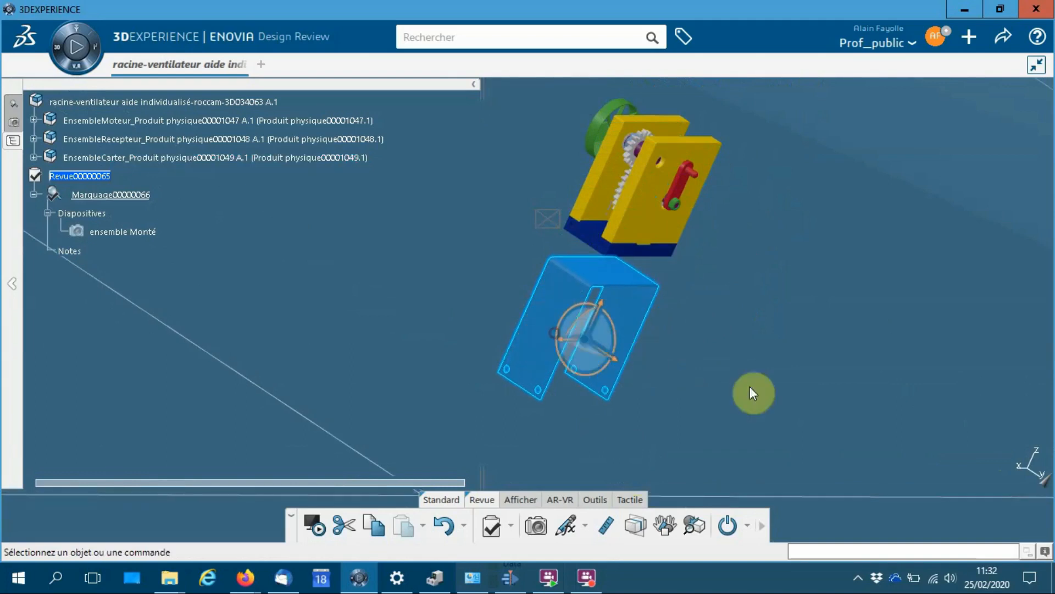
- Move the yellow plates and dark blue base away from the gear train, lowering the crank-side plate about 140 mm
drag(1004, 433, 631, 389)
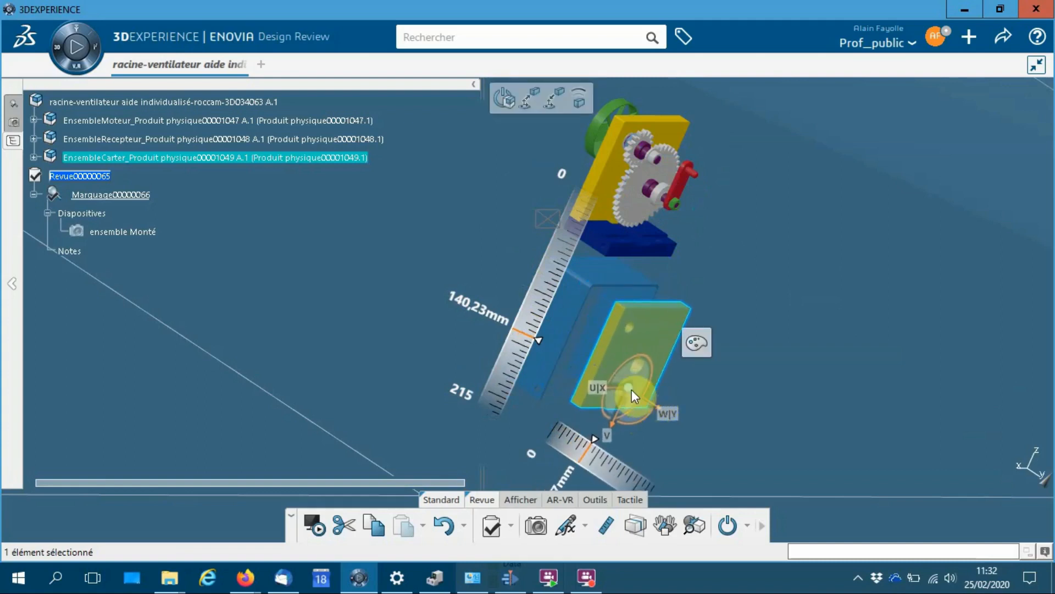
click(864, 420)
drag(999, 438, 969, 456)
middle_drag(944, 368, 896, 451)
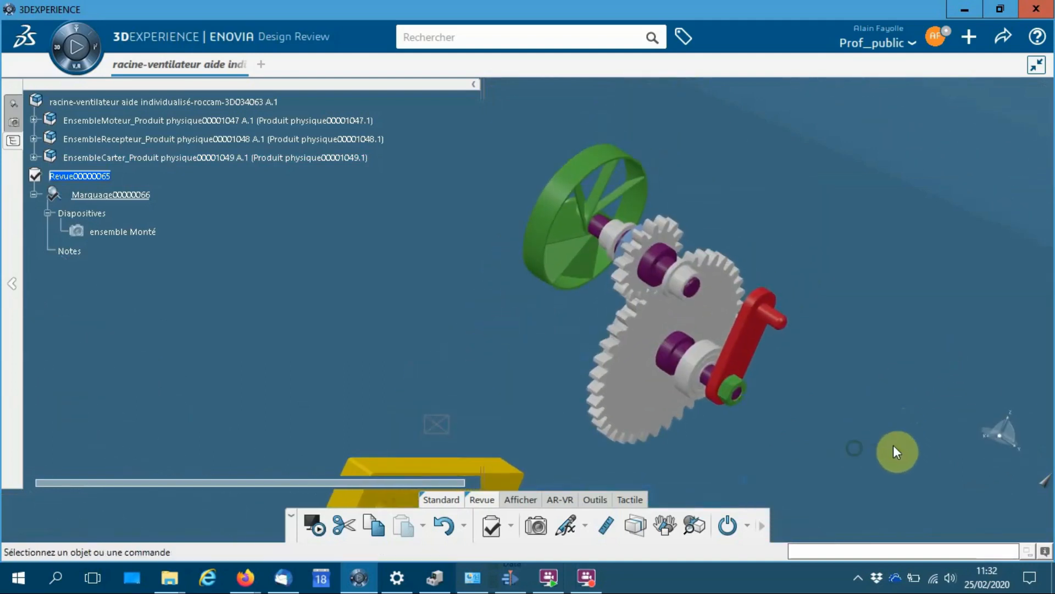
- Pull the green nut, red crank, handle pin and outer bearing off the end of the crank shaft
mouse_move(999, 437)
mouse_down()
mouse_move(871, 438)
mouse_move(690, 407)
mouse_move(647, 375)
mouse_move(642, 343)
mouse_move(687, 354)
mouse_move(734, 345)
mouse_move(840, 413)
mouse_move(835, 405)
mouse_move(995, 444)
mouse_move(1005, 437)
mouse_move(764, 317)
mouse_move(902, 394)
mouse_move(886, 396)
mouse_move(998, 431)
mouse_move(961, 446)
mouse_move(977, 431)
mouse_move(811, 428)
mouse_move(731, 406)
mouse_move(734, 389)
mouse_move(855, 474)
mouse_move(1013, 450)
mouse_up()
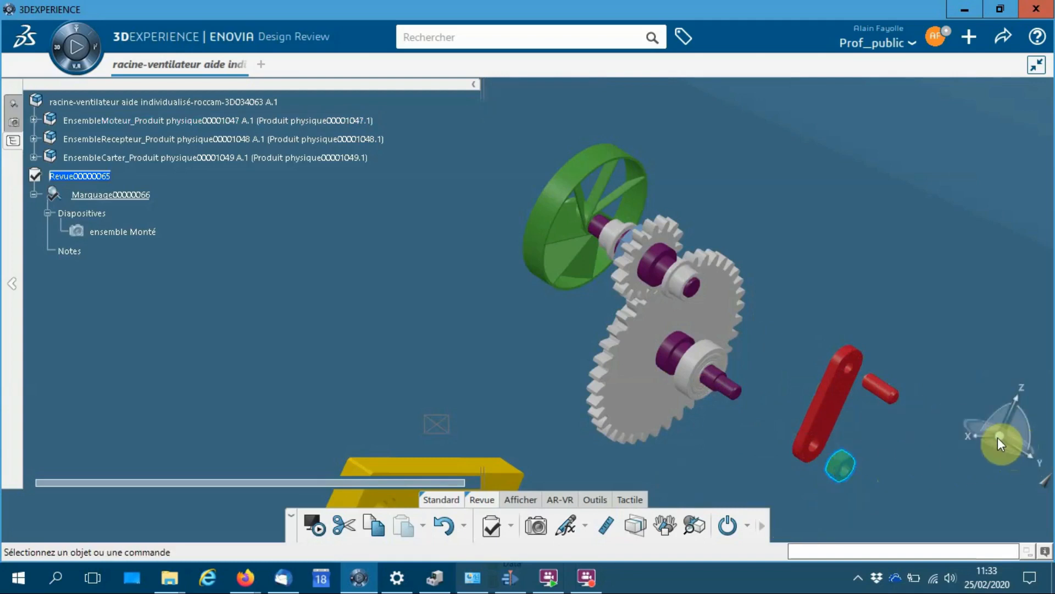
drag(959, 435, 741, 405)
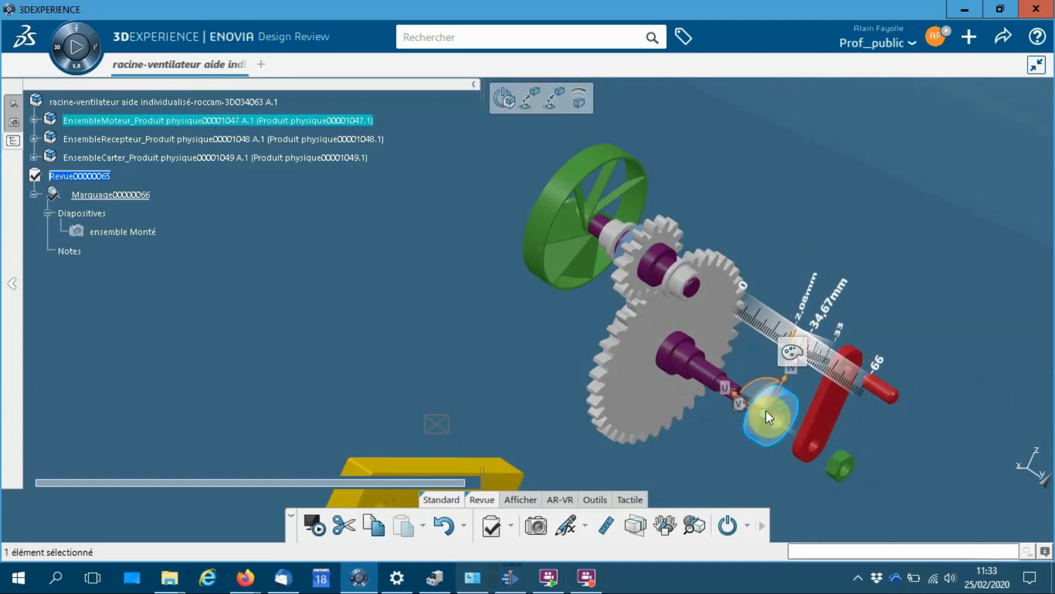
key(Escape)
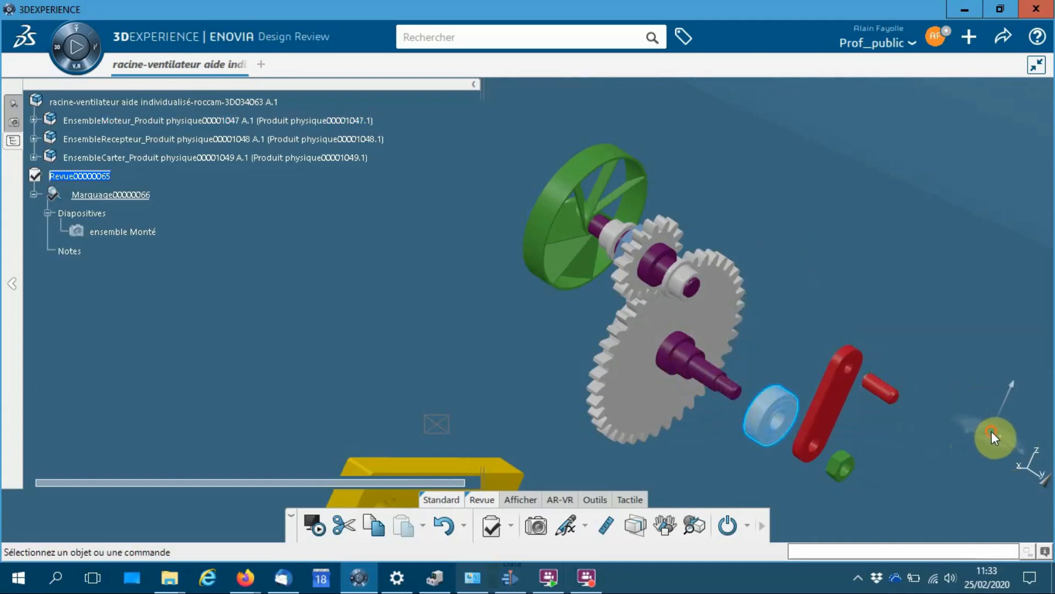
- Slide the purple crank shaft about 60 mm along its axis, out of the large gear towards the propeller side
click(718, 377)
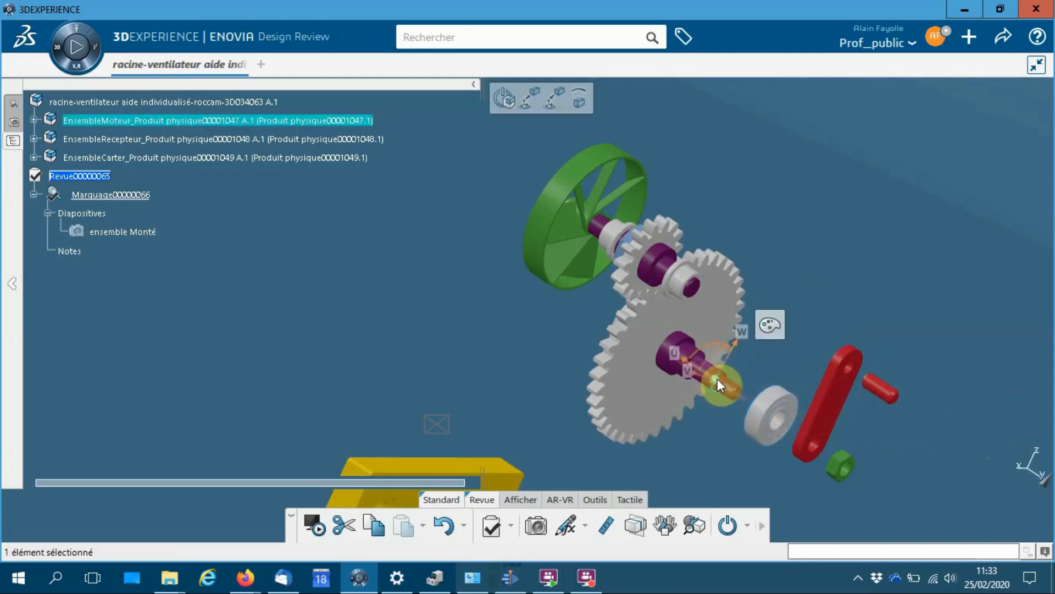
drag(694, 363, 547, 332)
middle_drag(521, 347, 637, 267)
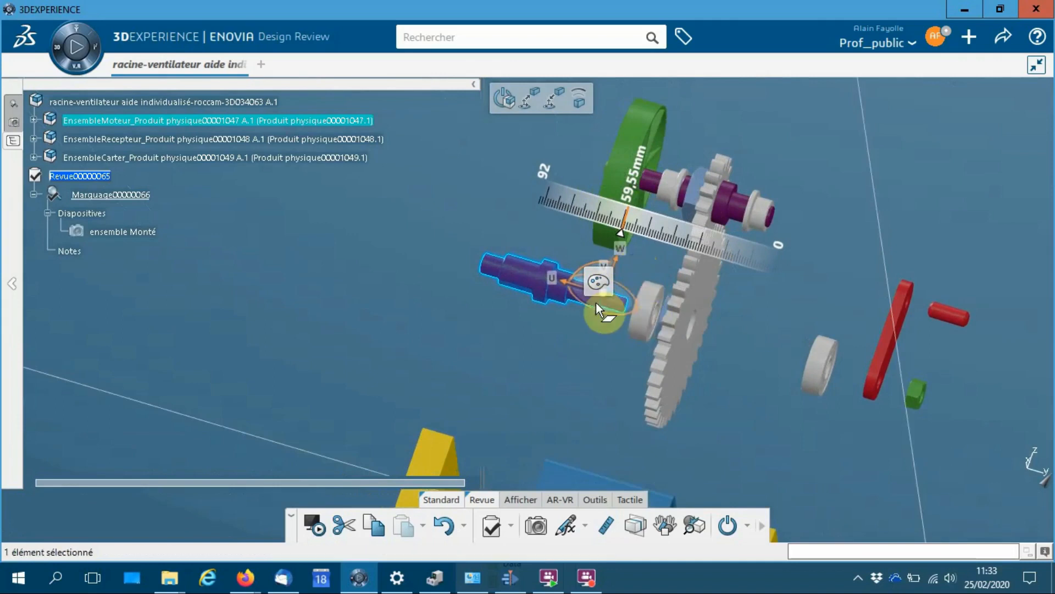
click(599, 283)
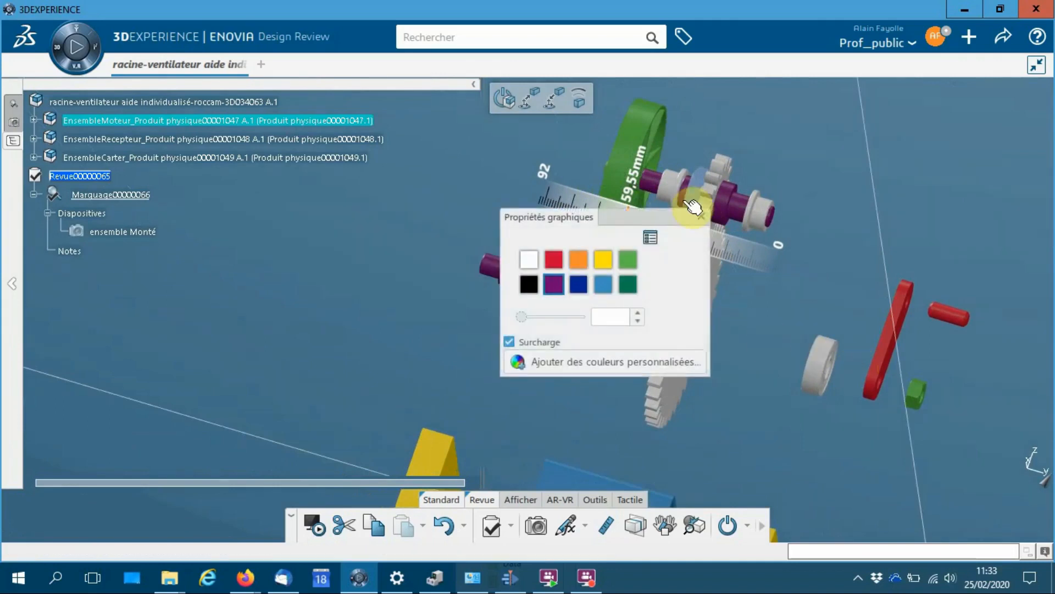
click(701, 218)
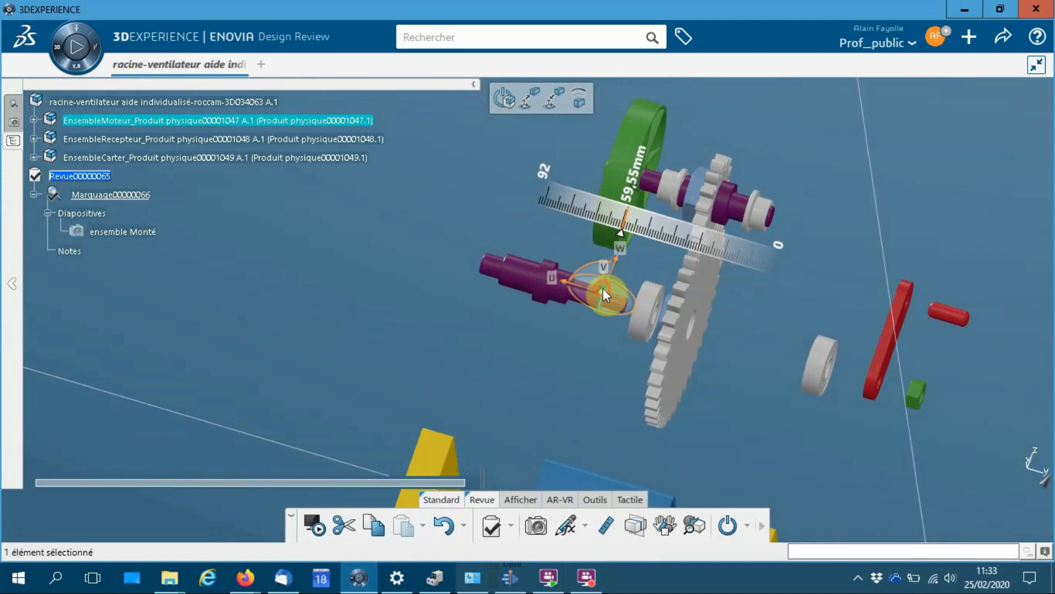
click(790, 363)
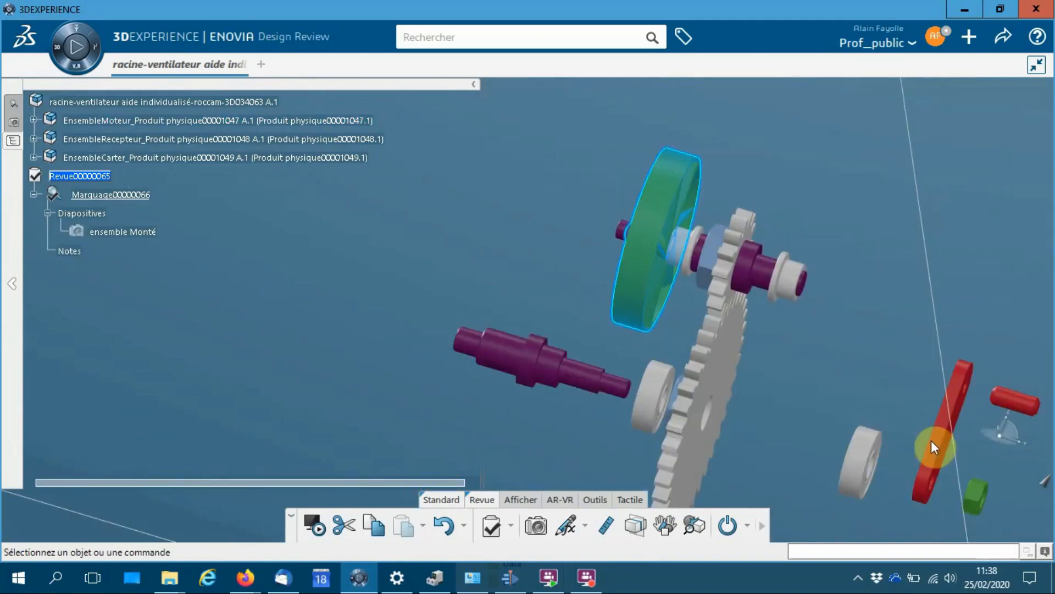
- Spread the propeller, flanged bearings, blue nut, small gear and purple propeller shaft apart along their axis
drag(1000, 436, 657, 267)
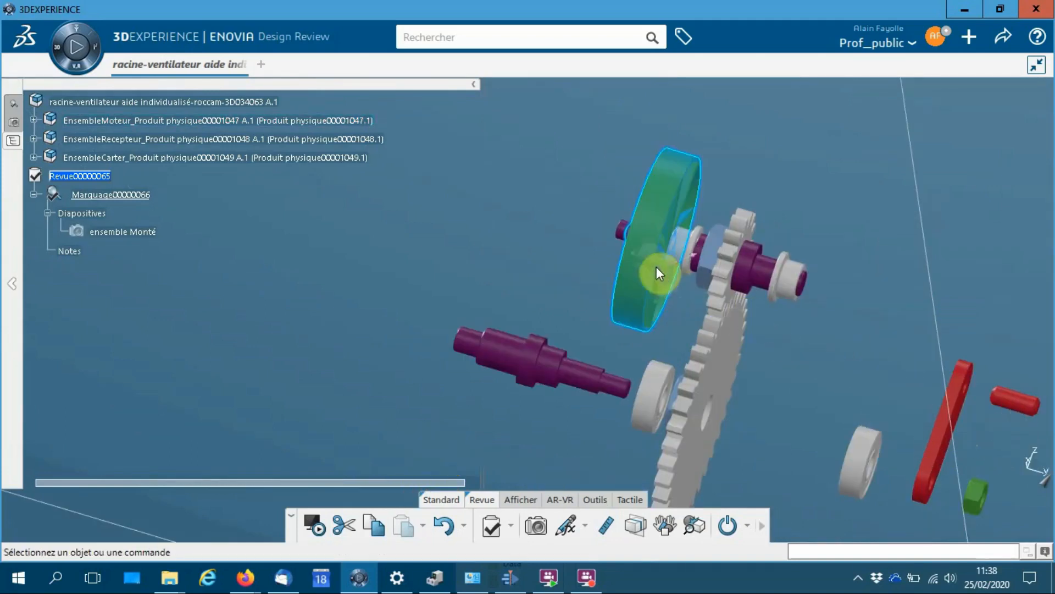
click(642, 250)
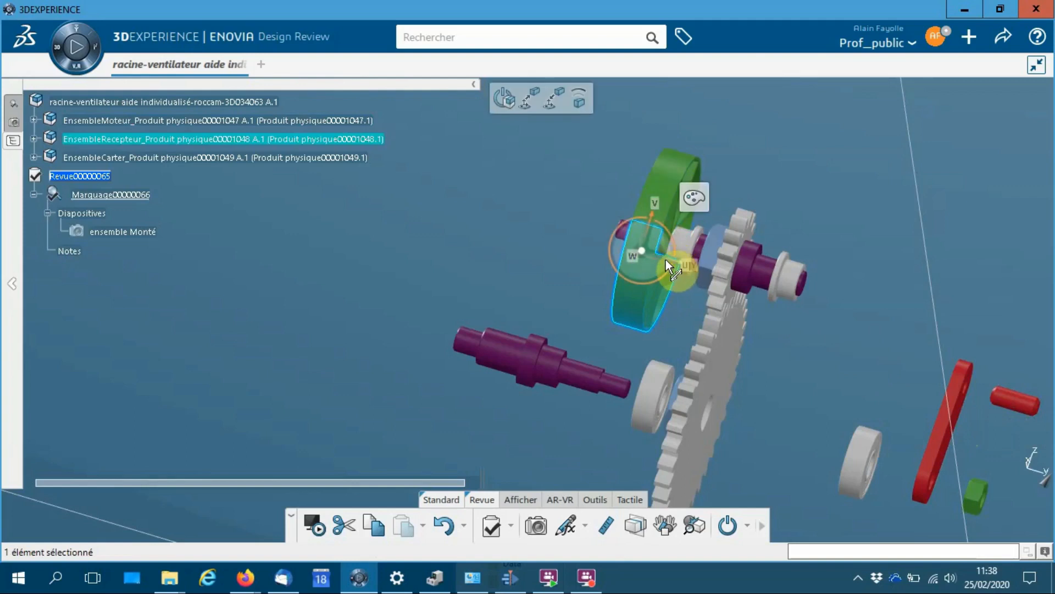
drag(666, 256, 1003, 436)
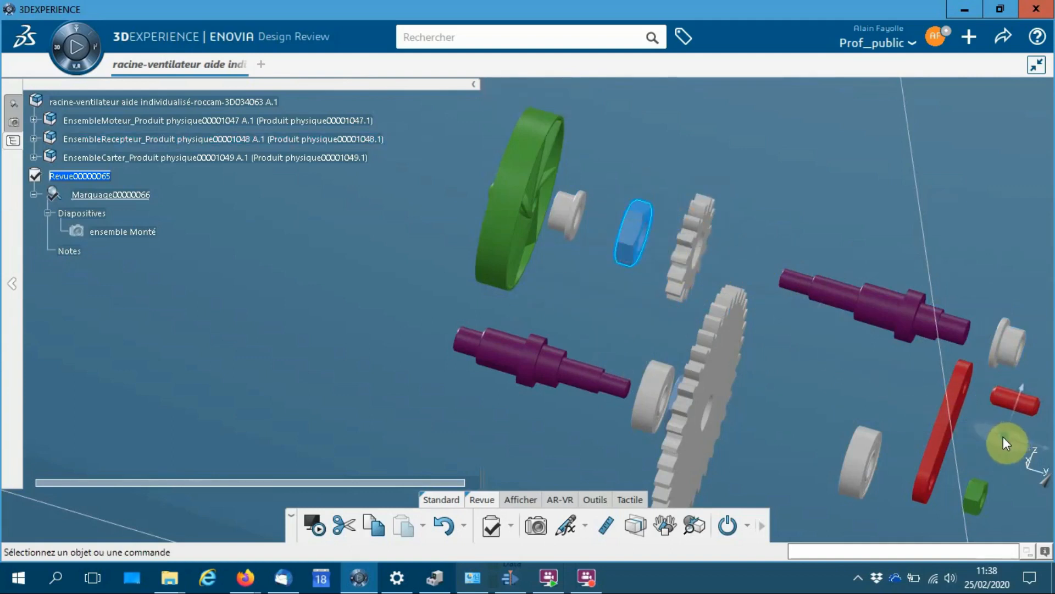
- Frame all the exploded parts of the fan and capture the view as a second review slide
middle_drag(795, 373, 628, 232)
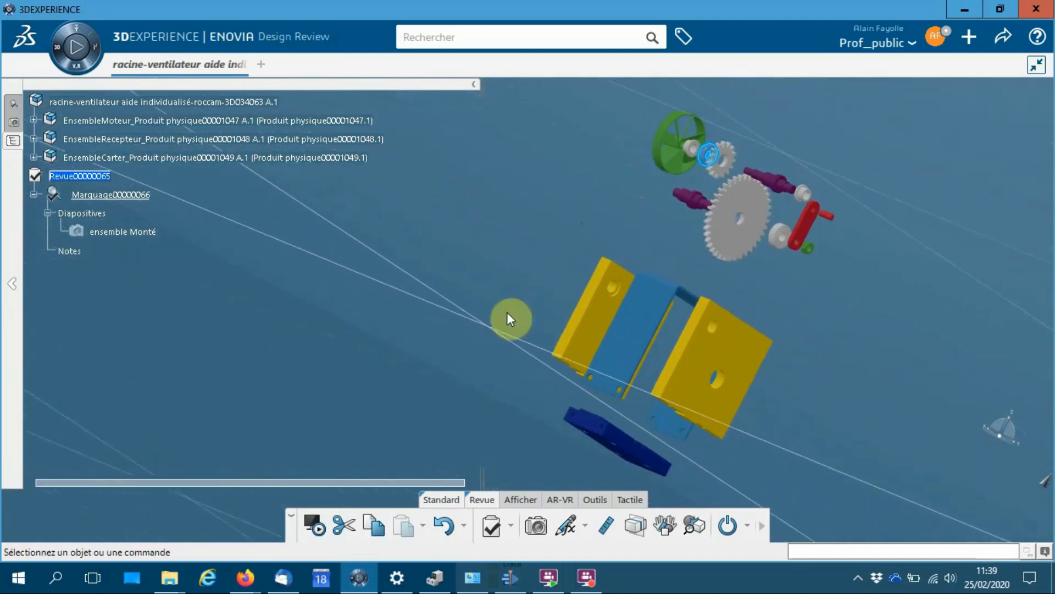
middle_drag(524, 320, 512, 286)
mouse_move(436, 223)
middle_down()
mouse_move(462, 236)
mouse_move(420, 281)
mouse_move(624, 388)
mouse_move(641, 394)
mouse_move(650, 373)
mouse_move(690, 354)
mouse_move(684, 372)
mouse_move(737, 348)
middle_up()
click(543, 527)
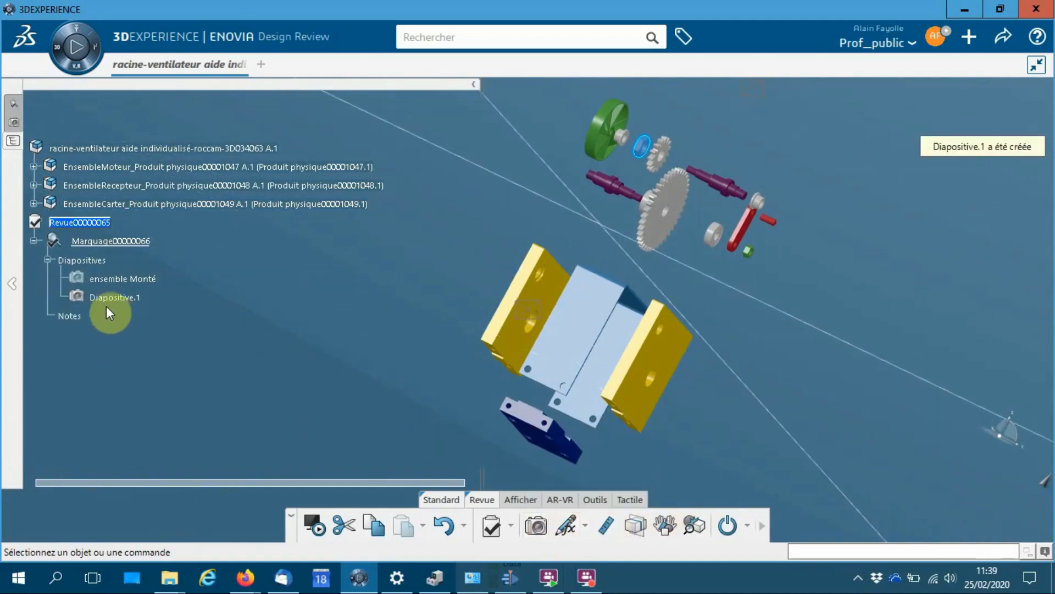
- Display the slides of the current marking and rename the exploded-view slide as "éclaté"
click(14, 123)
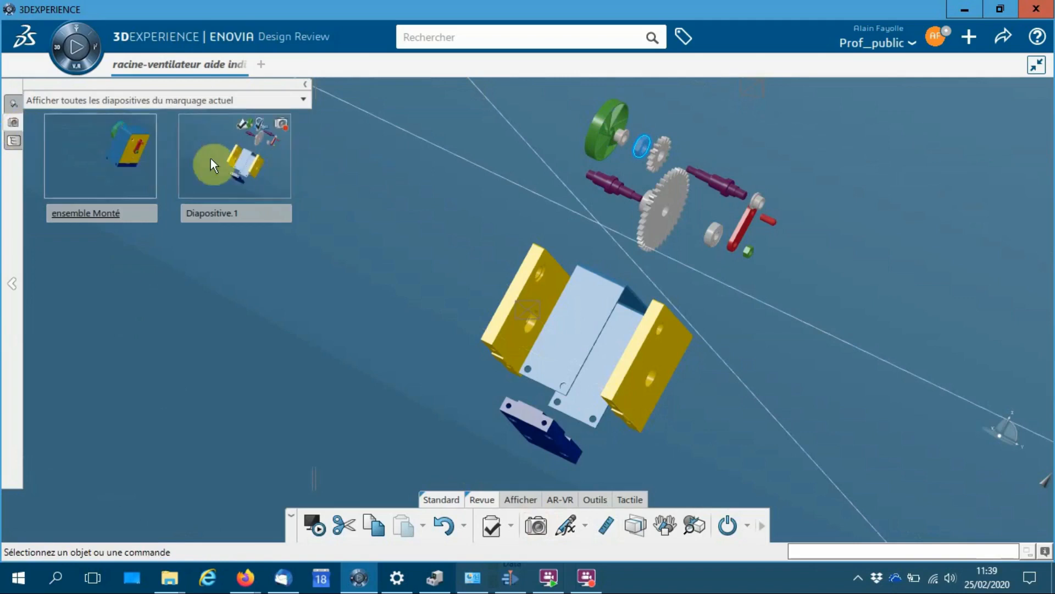
drag(247, 211, 178, 214)
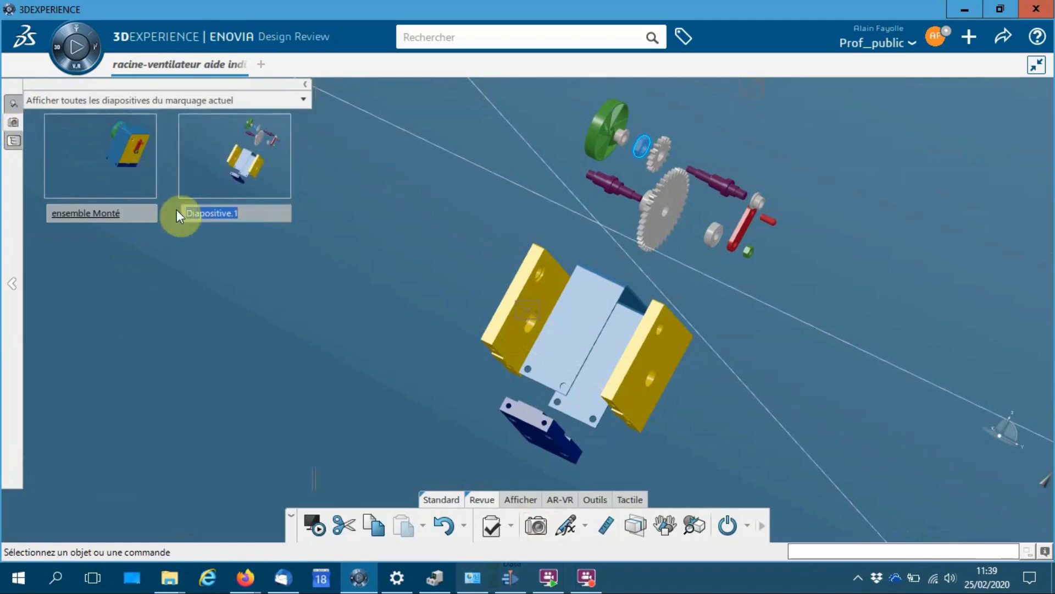
text(éclaté)
- Check the slides by applying "ensemble Monté" and returning to "éclaté"
click(246, 181)
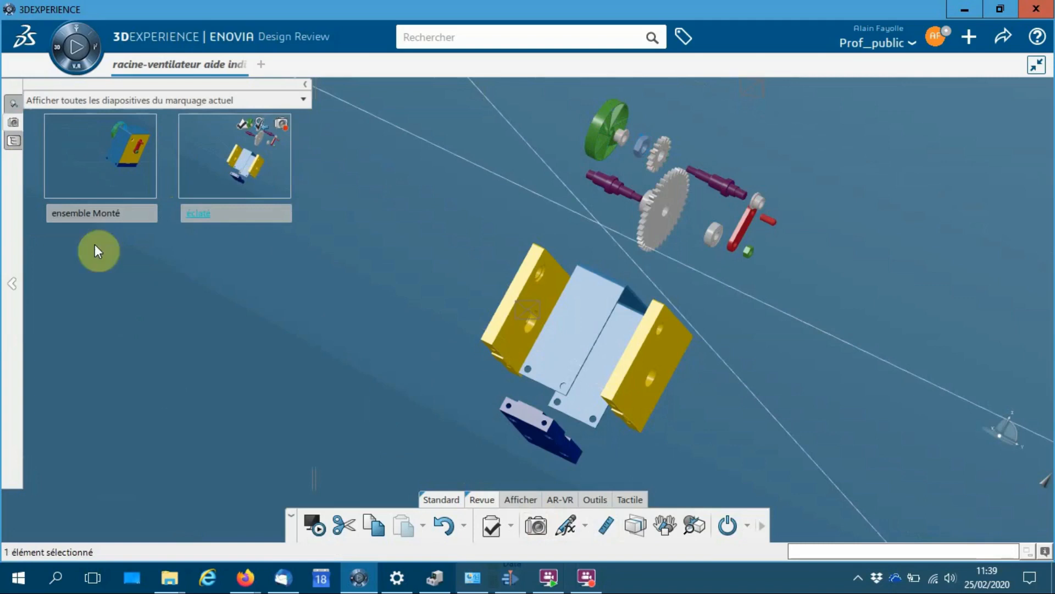
click(80, 165)
click(210, 171)
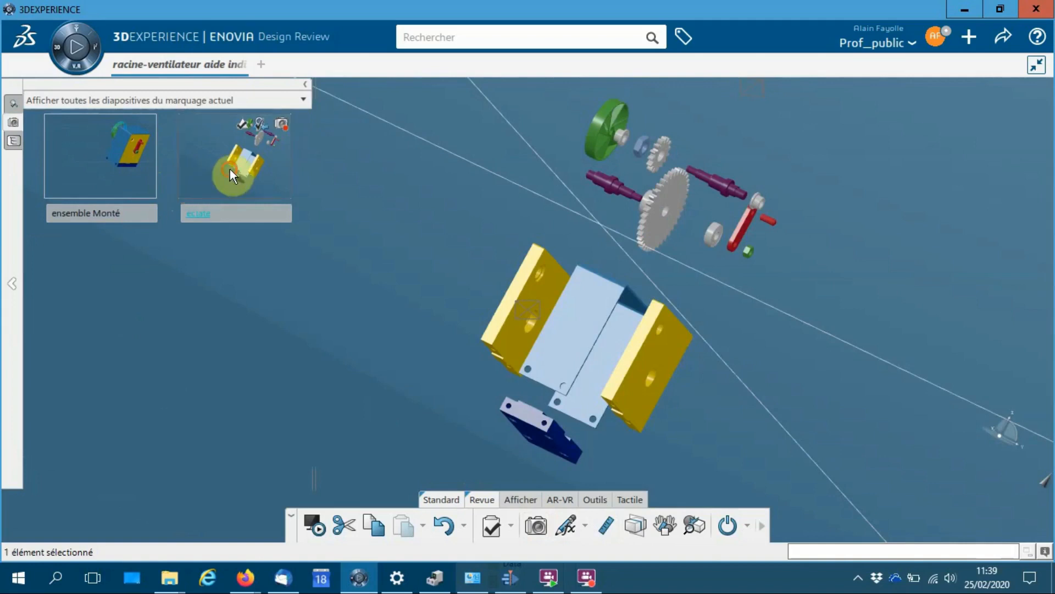
- Colour the flanged bearing (palier) beside the green propeller orange
middle_drag(742, 288, 681, 193)
click(673, 346)
middle_drag(681, 193, 623, 393)
click(530, 295)
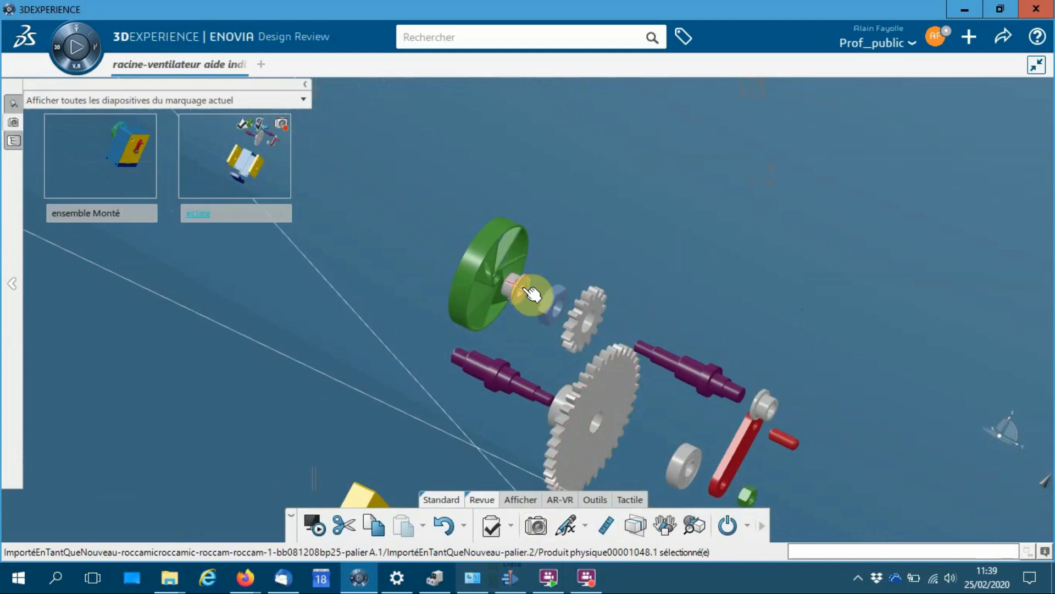
click(575, 235)
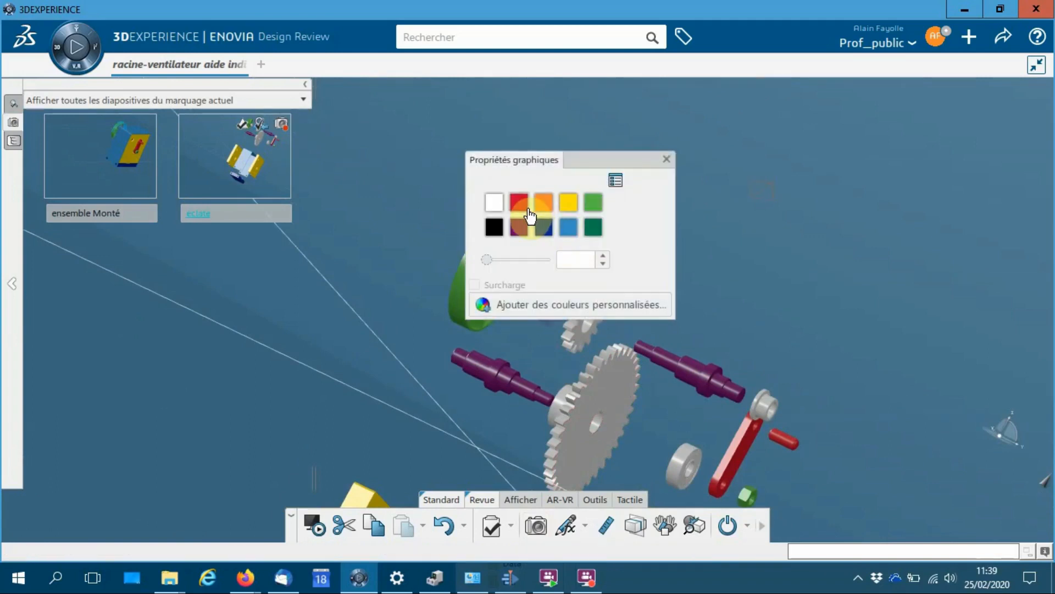
click(538, 203)
click(666, 159)
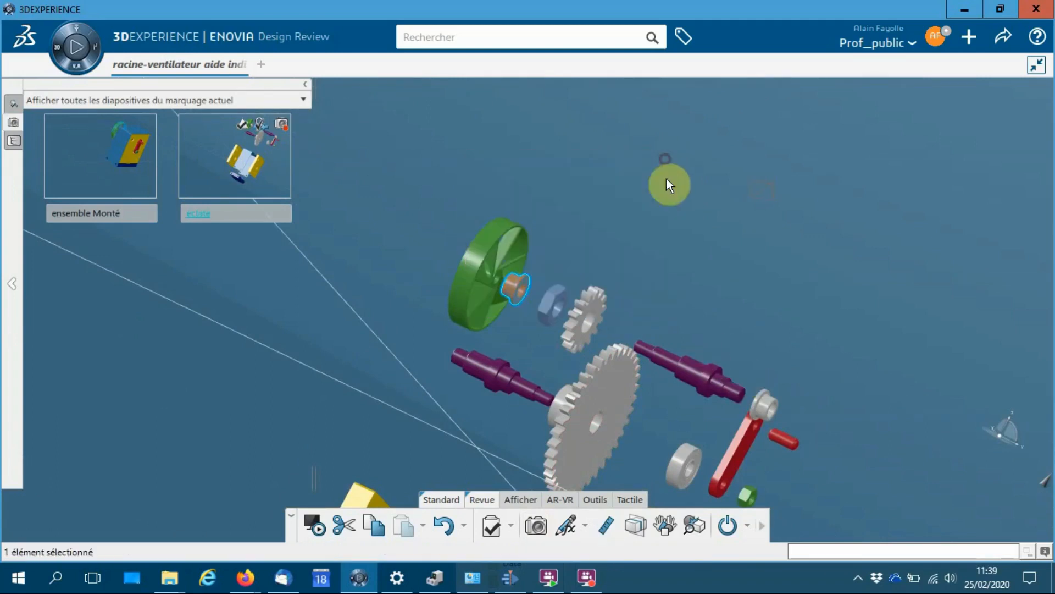
- Colour the second flanged bearing, at the crank end of the upper shaft, orange
click(783, 404)
click(826, 345)
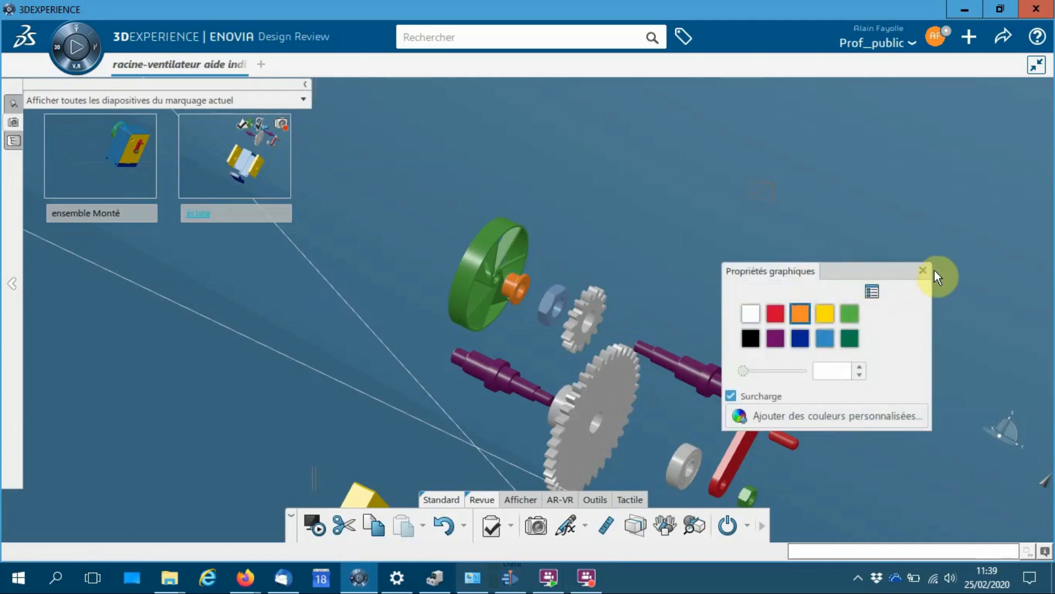
click(924, 271)
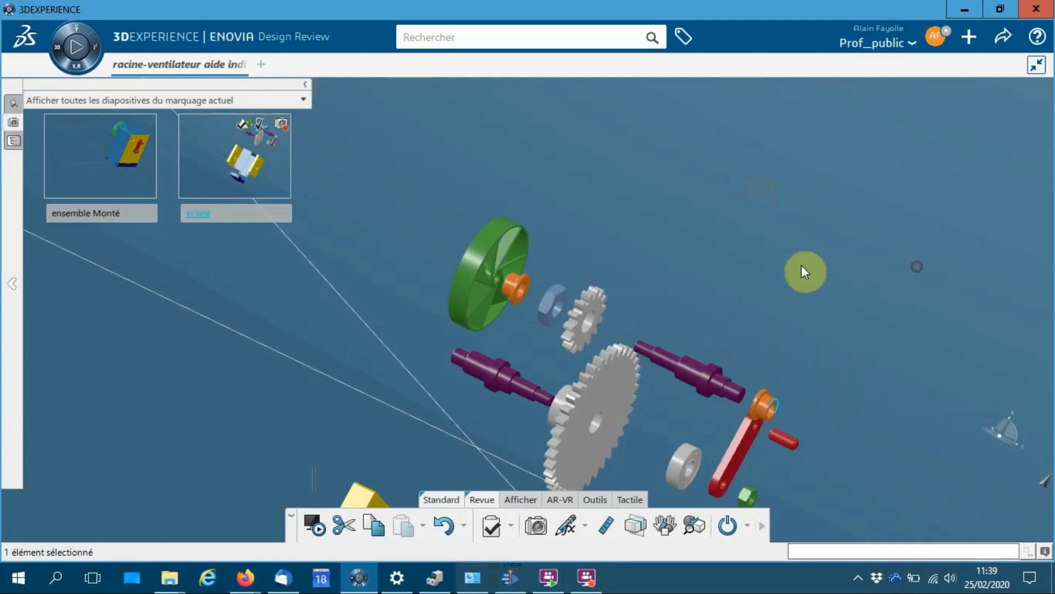
- Frame all the exploded parts in the view and update the "éclaté" slide with the new bearing colours
click(284, 122)
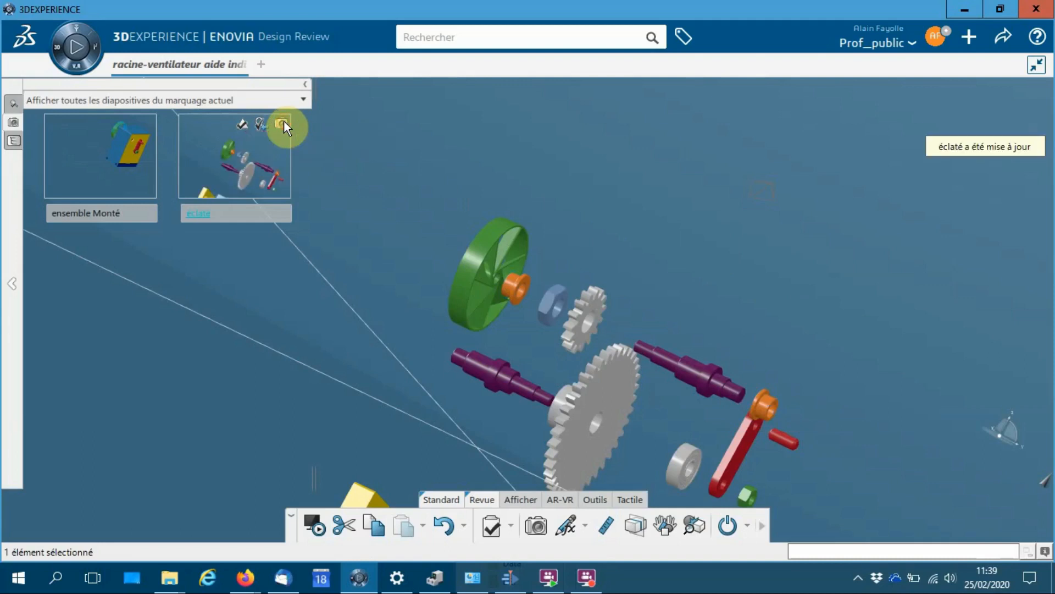
middle_drag(355, 209, 484, 149)
click(433, 122)
click(483, 163)
middle_drag(500, 192, 560, 180)
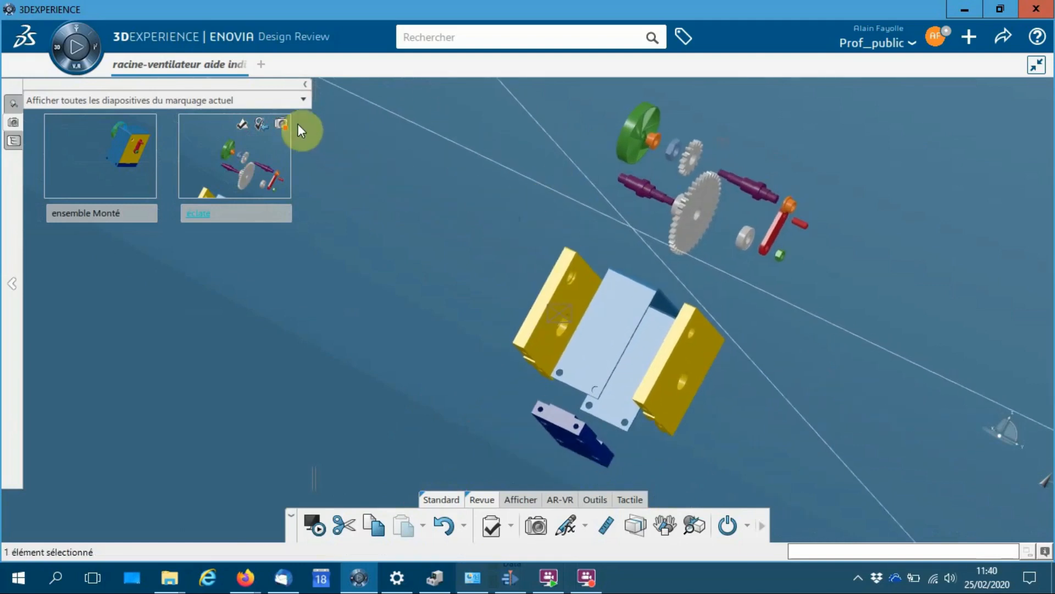
click(282, 124)
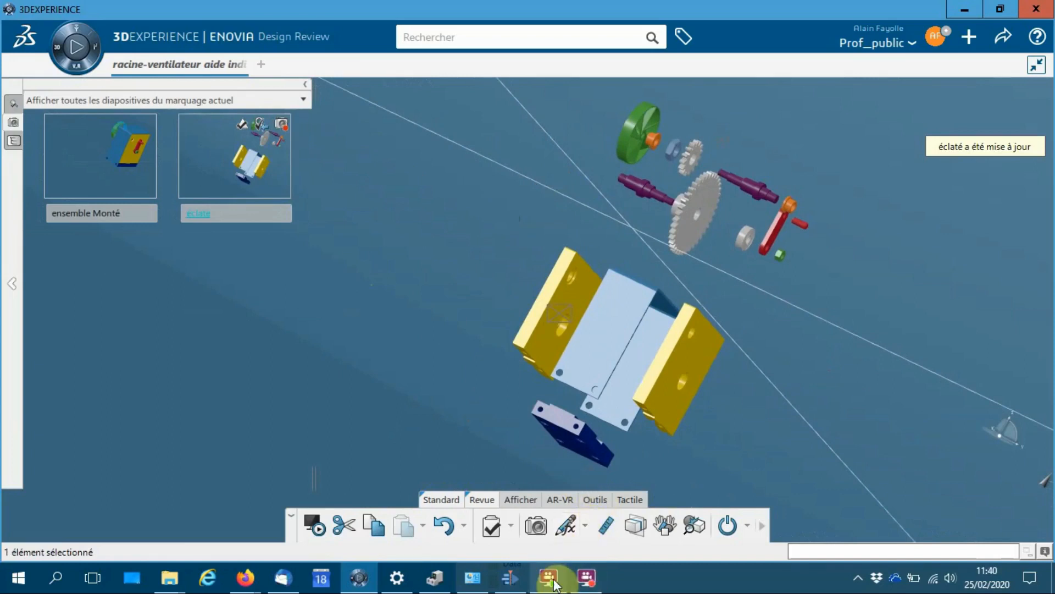
click(408, 434)
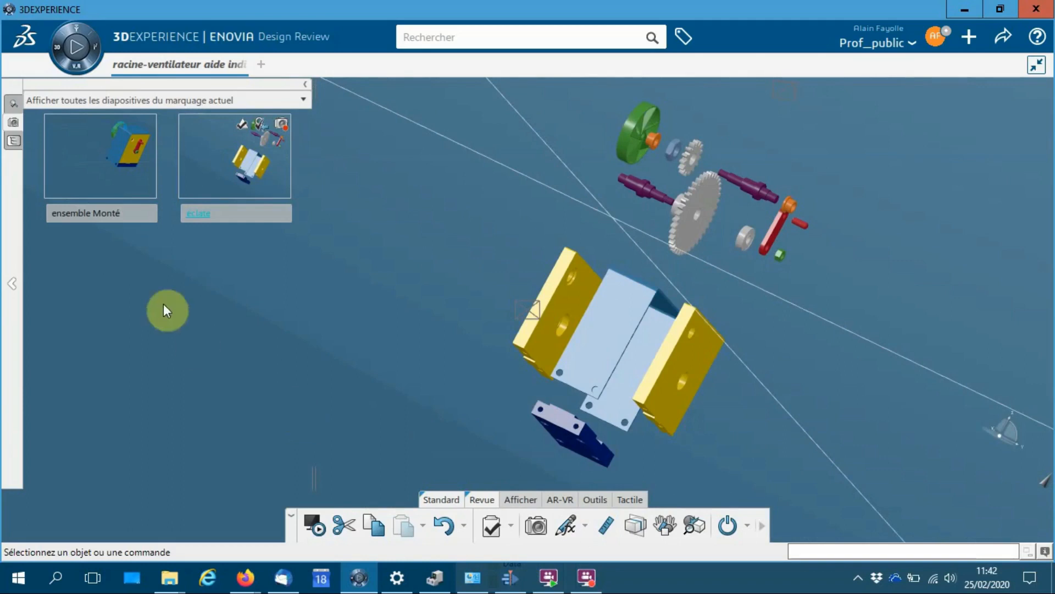
- Section the "ensemble Monté" view with a plane through the axes of the lower bearing bore and the propeller
click(88, 183)
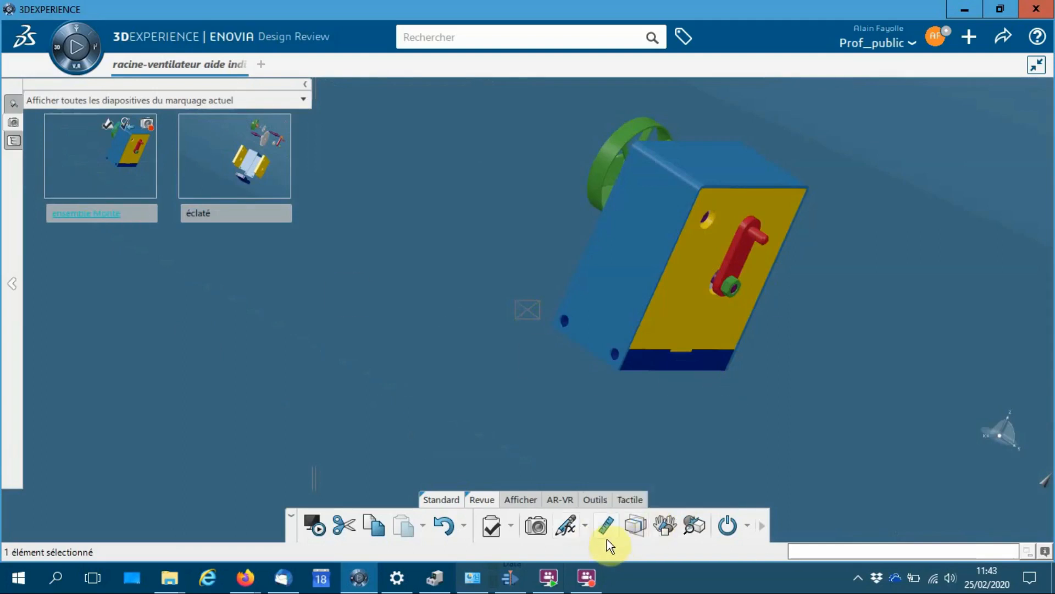
click(638, 527)
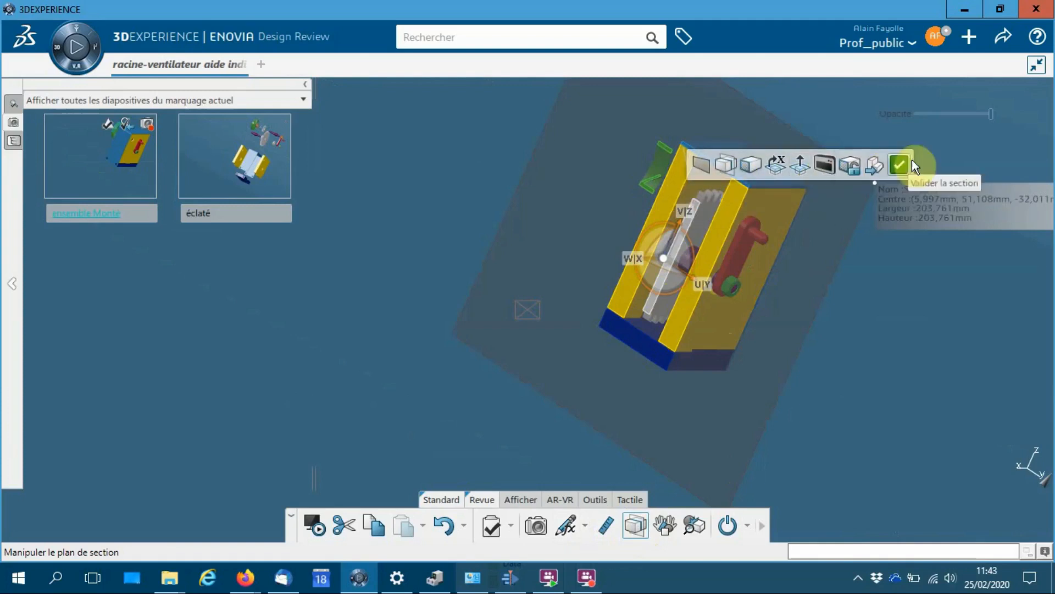
click(778, 174)
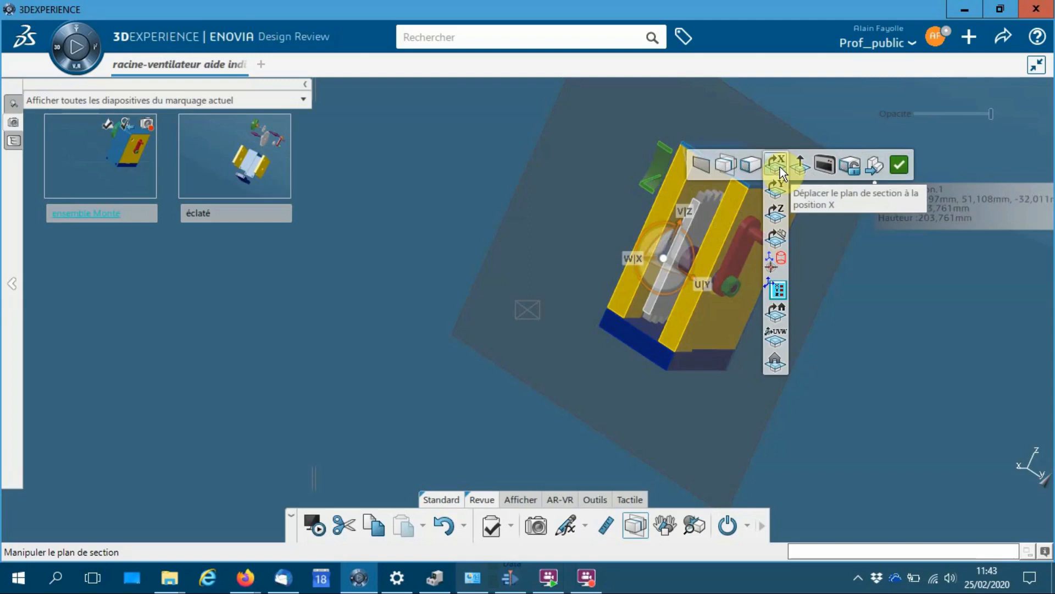
click(776, 236)
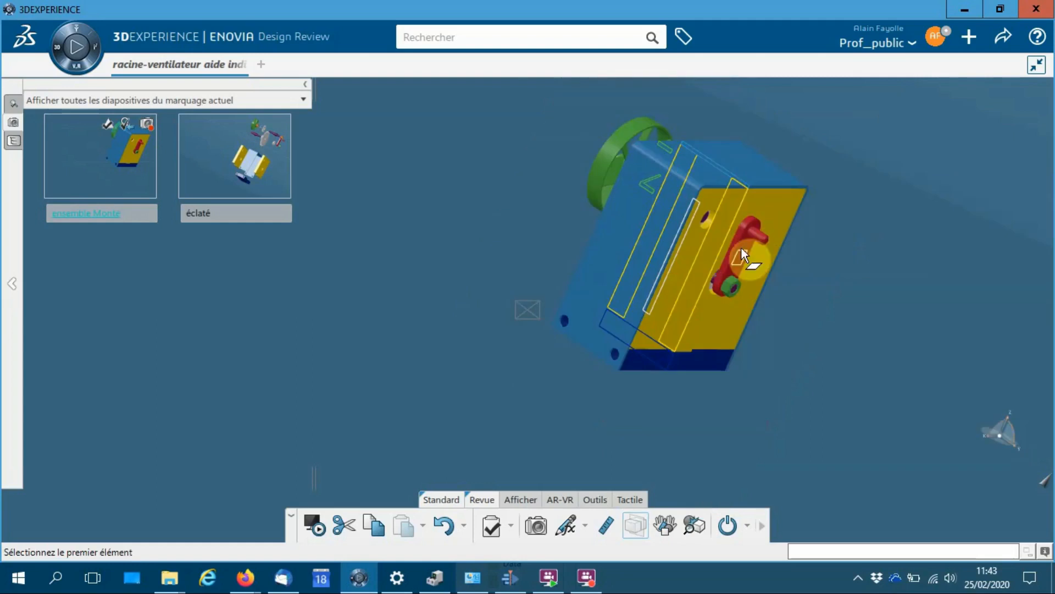
middle_drag(762, 294, 278, 328)
middle_drag(595, 295, 770, 227)
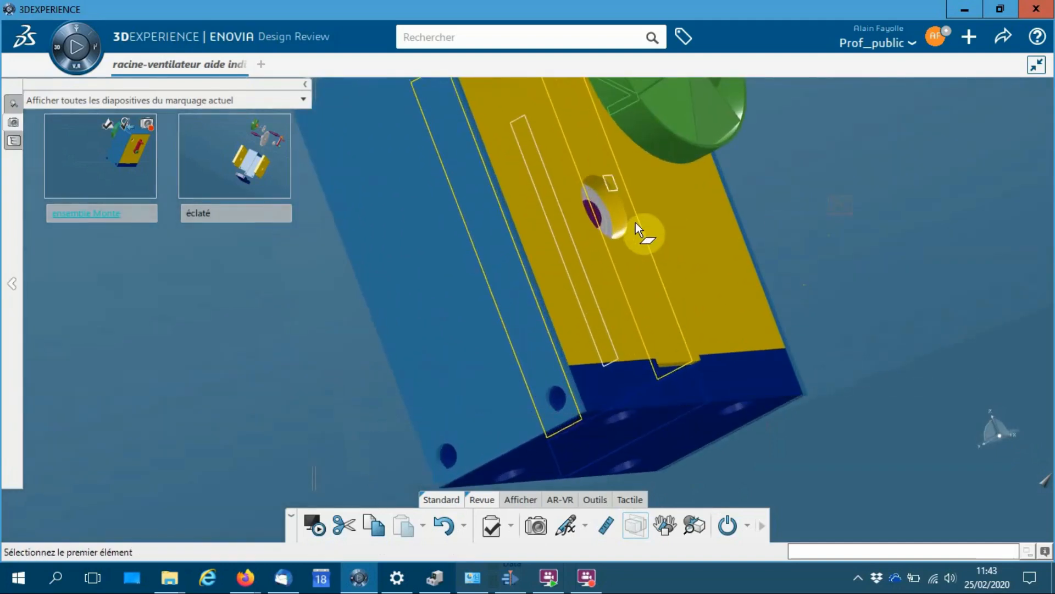
click(616, 217)
middle_drag(697, 183, 734, 357)
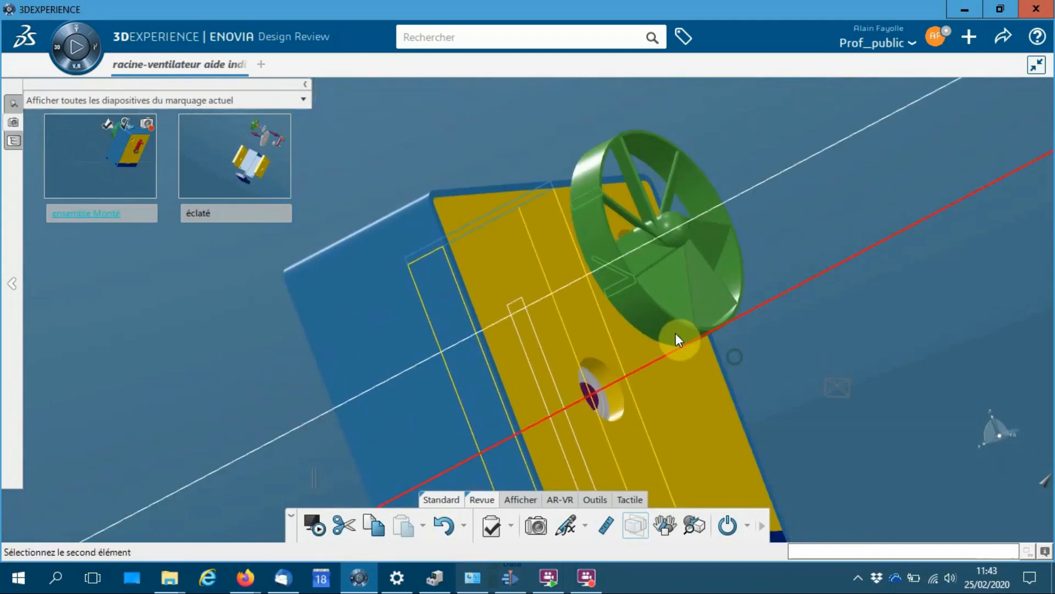
click(645, 319)
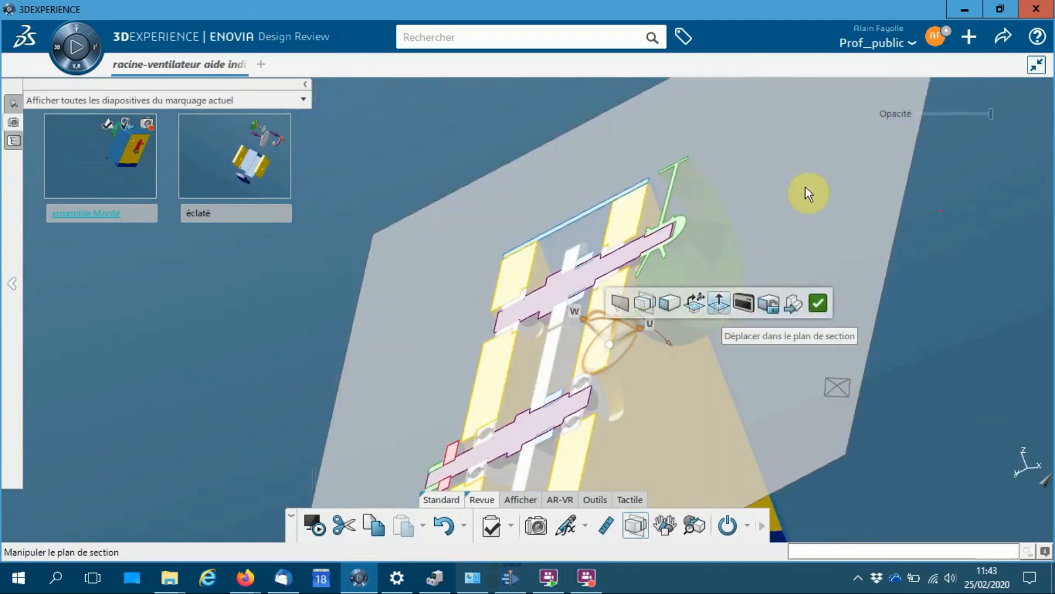
- Change the section display so the assembly stays cut but the section plane is hidden
middle_drag(839, 230, 749, 330)
click(897, 140)
click(609, 413)
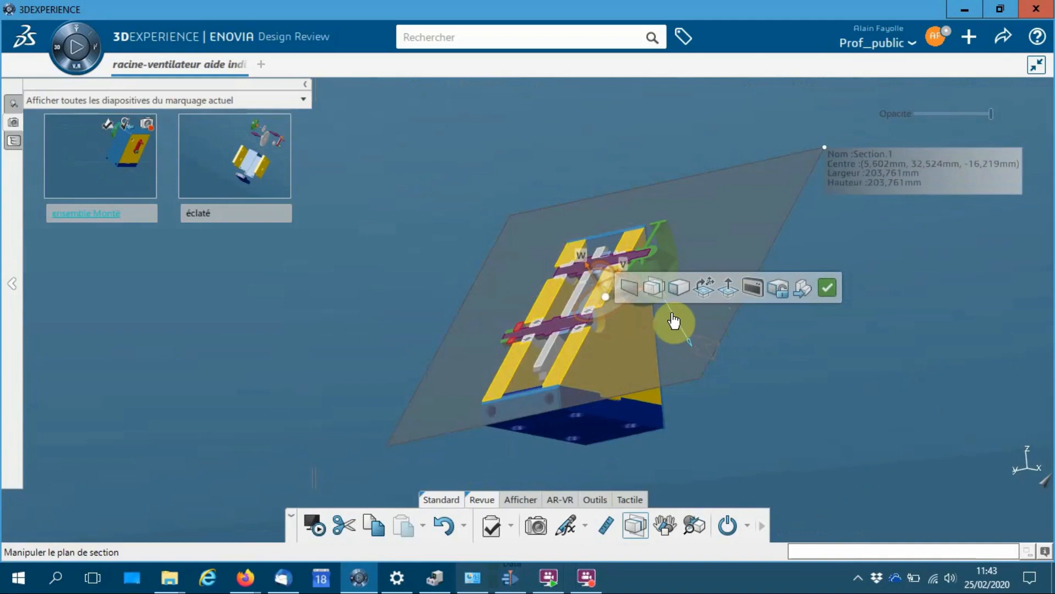
click(651, 295)
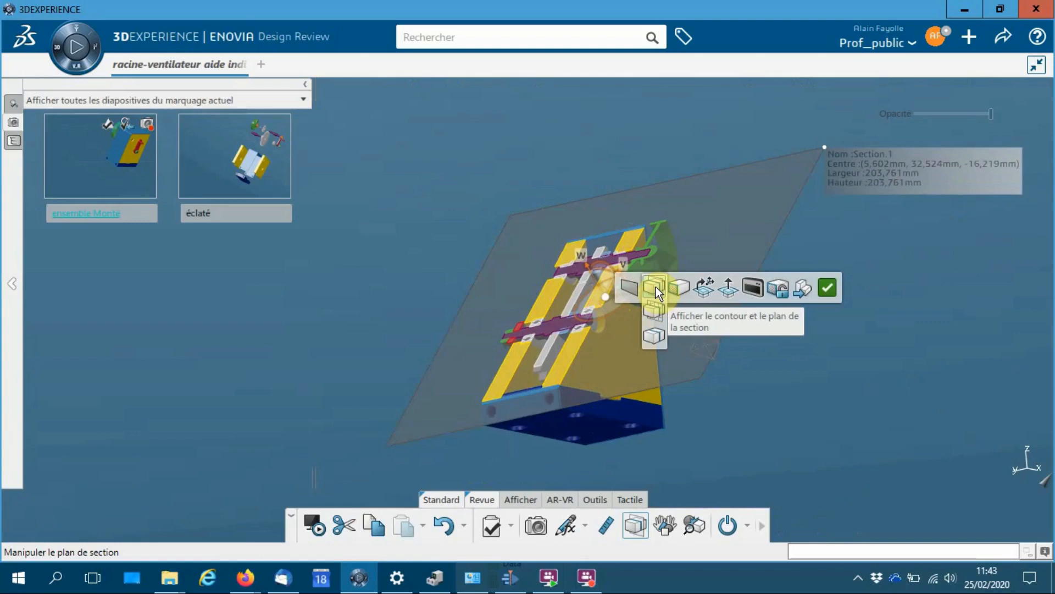
click(652, 331)
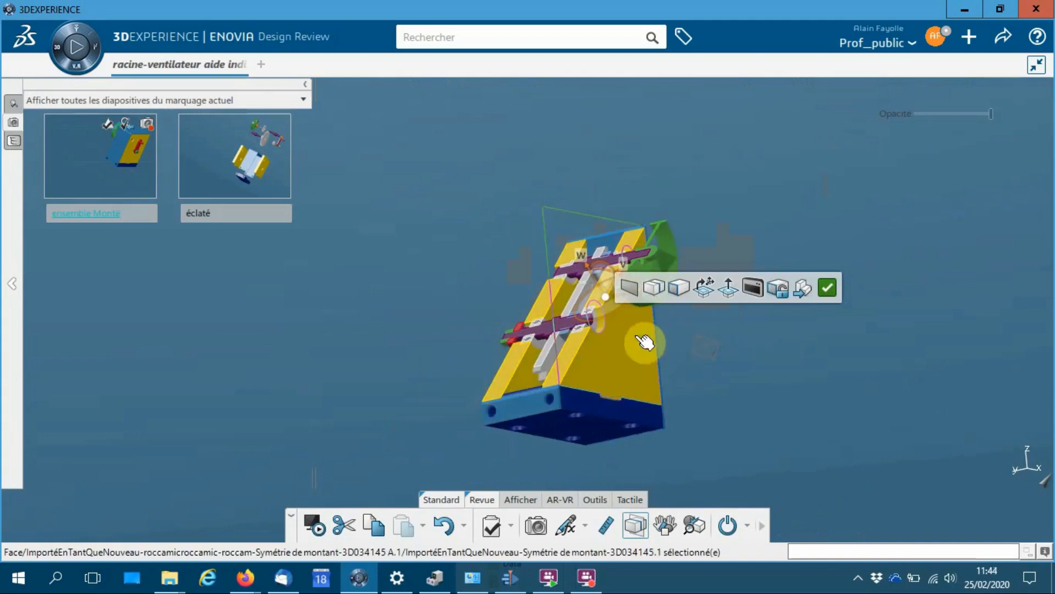
- Exclude the lower shaft (arbre) from the section cut while keeping the yellow uprights sectioned
middle_drag(487, 328, 697, 343)
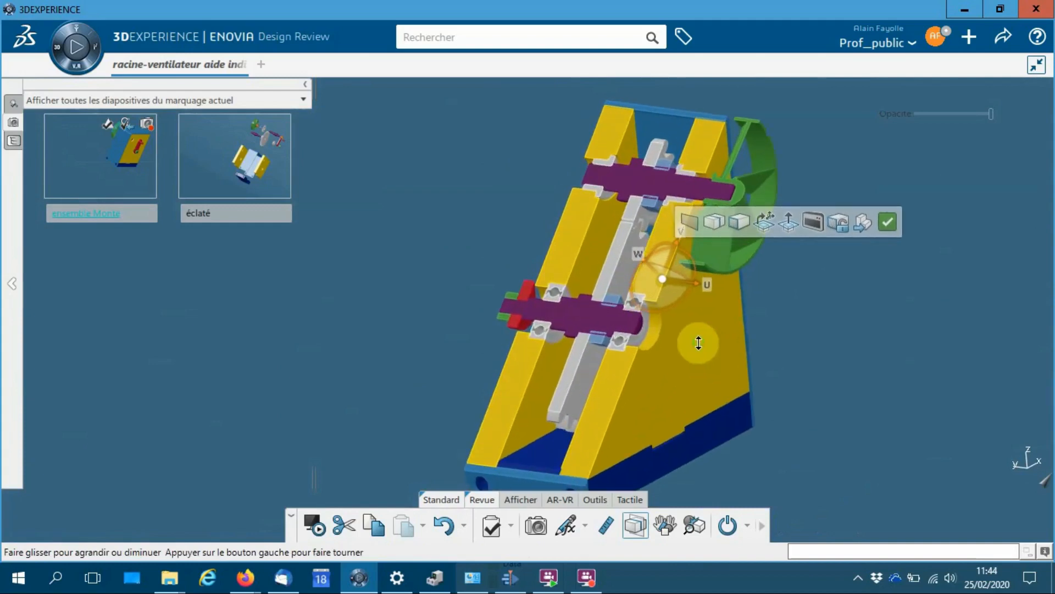
middle_drag(801, 321, 823, 350)
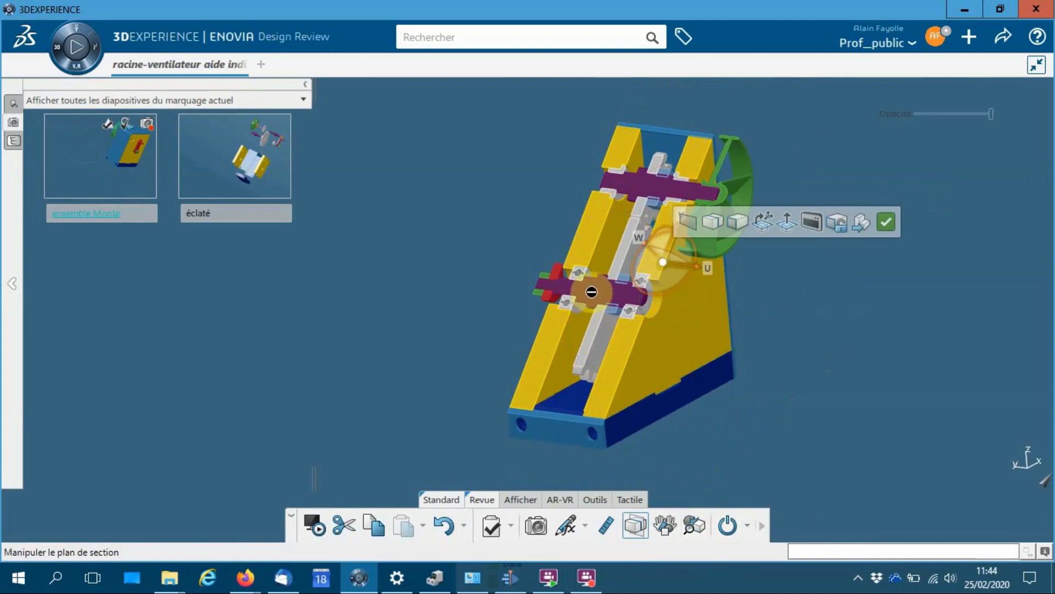
middle_drag(750, 377, 805, 281)
click(825, 284)
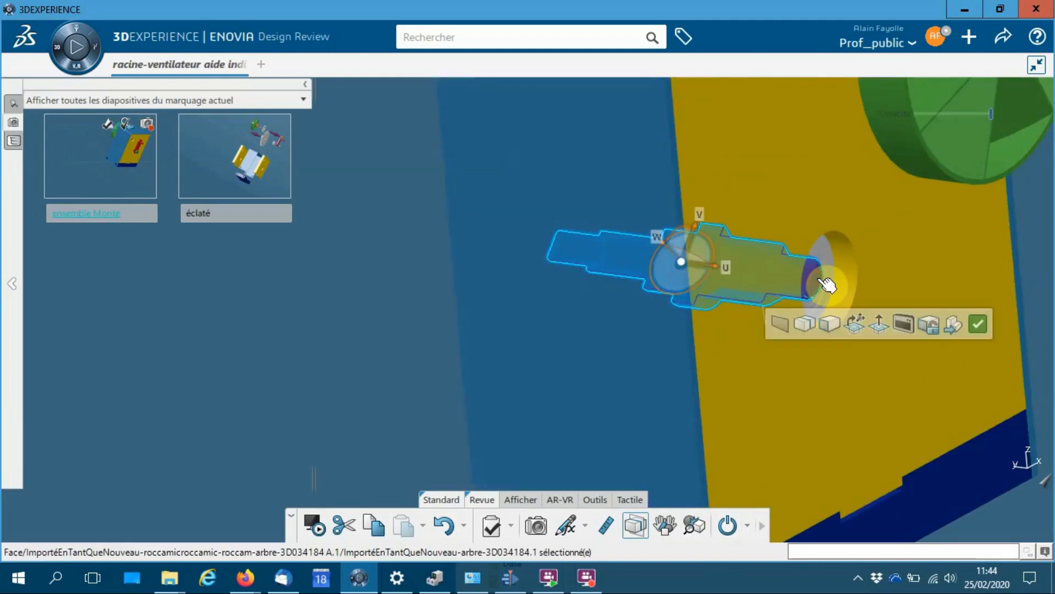
click(822, 387)
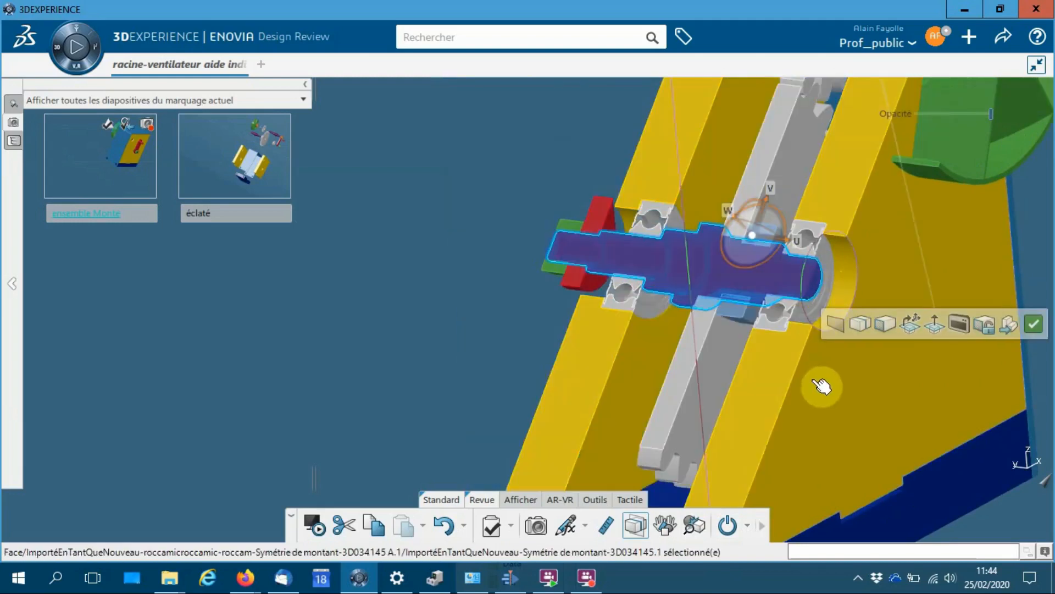
middle_drag(424, 302, 449, 373)
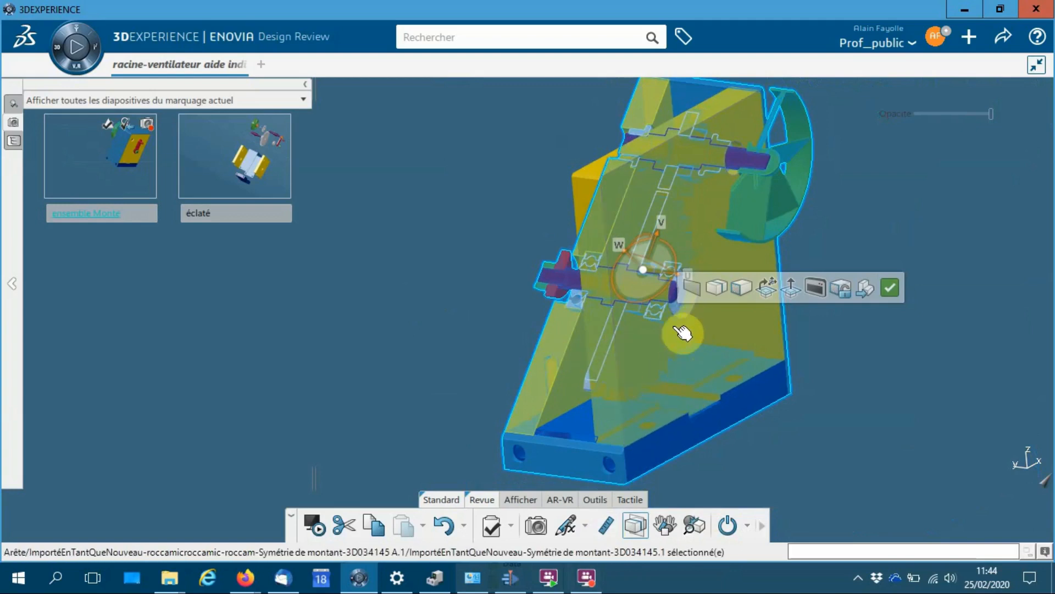
click(652, 367)
middle_drag(513, 354, 524, 233)
middle_drag(621, 311, 380, 327)
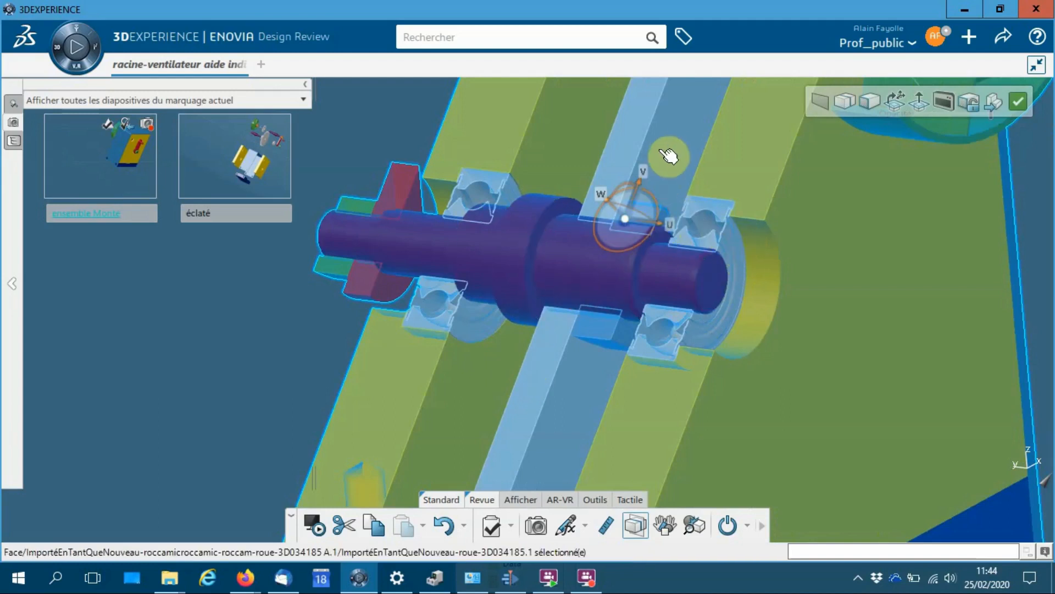
- Exclude the large gear wheel (roue) and the red crank (manivelle) from the section cut
drag(669, 152, 660, 165)
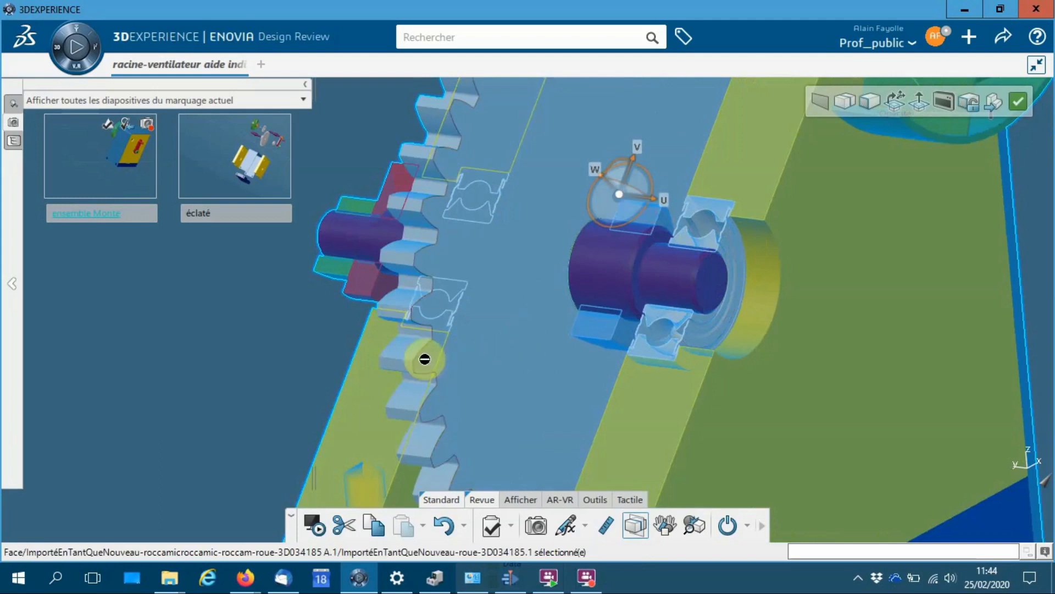
middle_drag(301, 362, 459, 376)
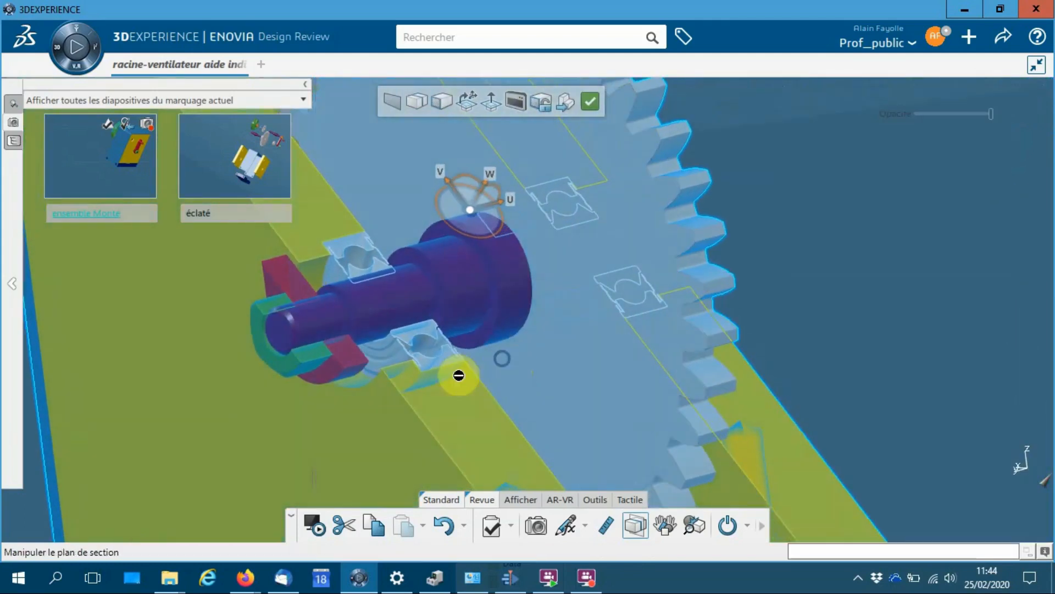
click(340, 376)
middle_drag(304, 276, 561, 363)
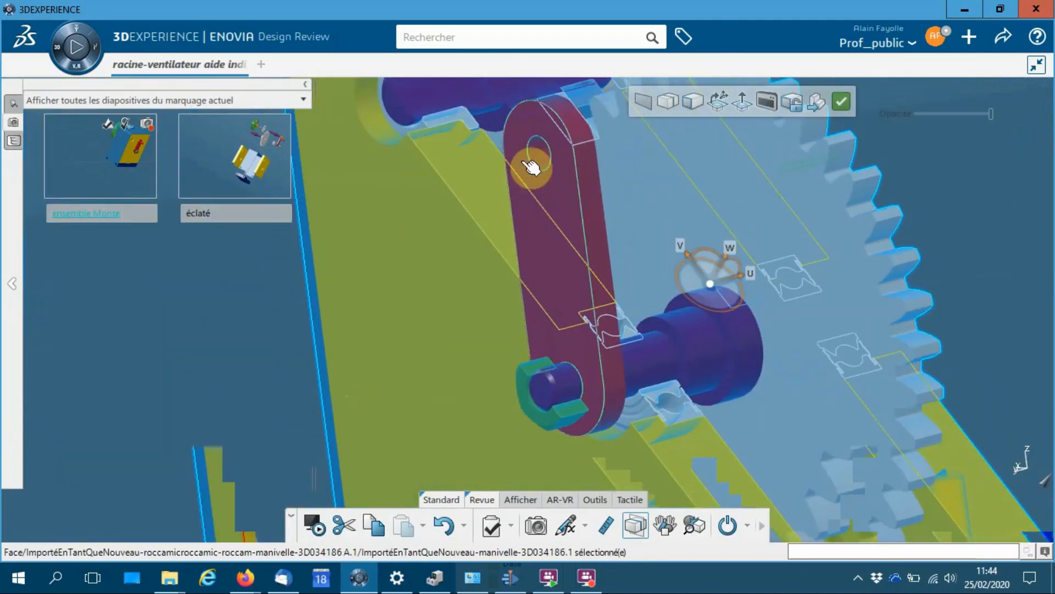
- Expand EnsembleMoteur and its Manivelle sub-assembly in the structure tree and exclude the crank pin (maneton) from the section cut
click(16, 139)
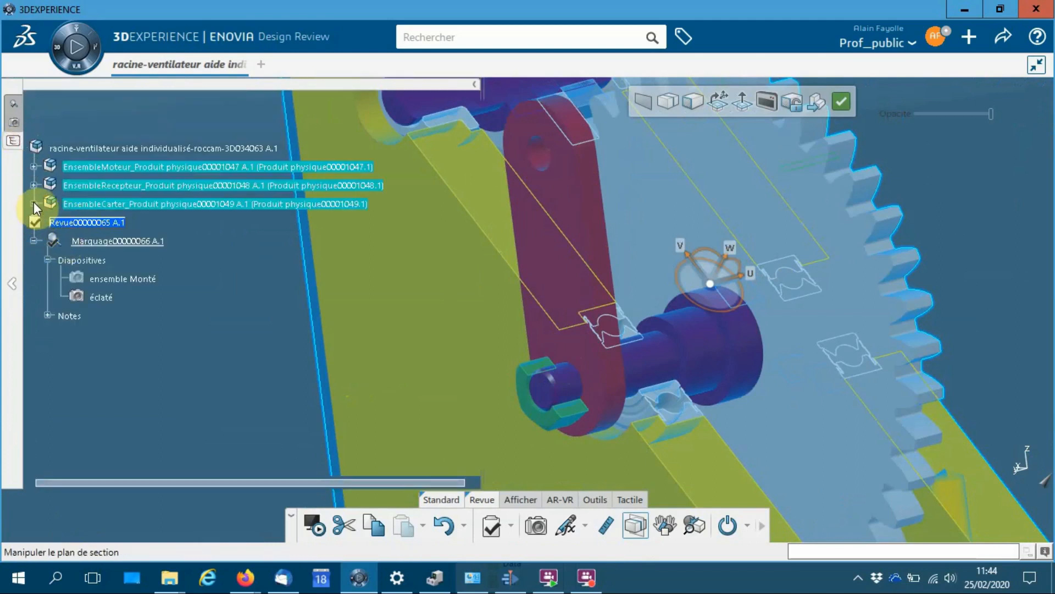
click(110, 187)
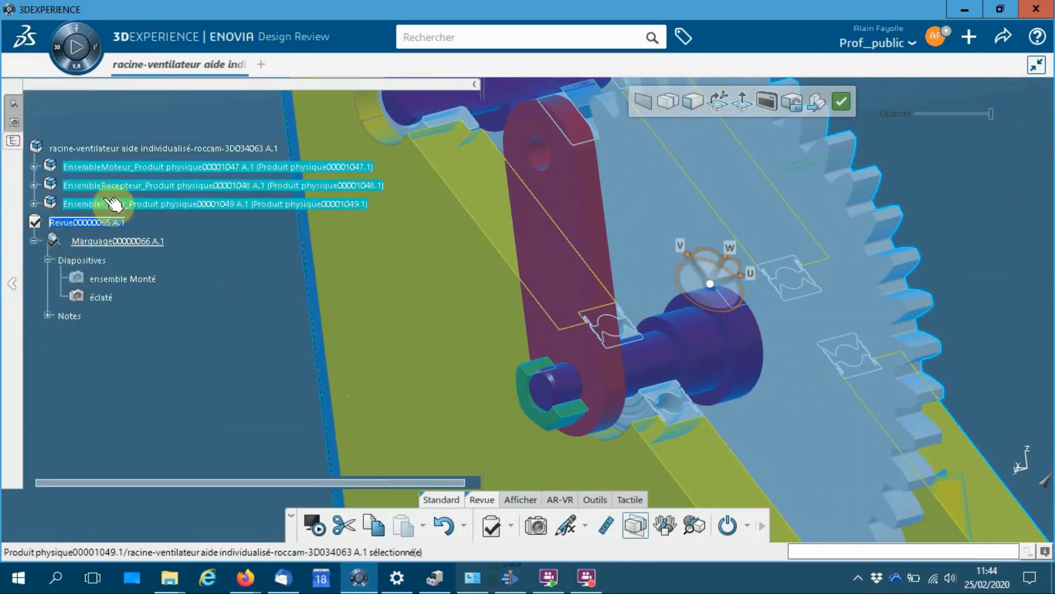
click(66, 167)
click(35, 166)
click(91, 245)
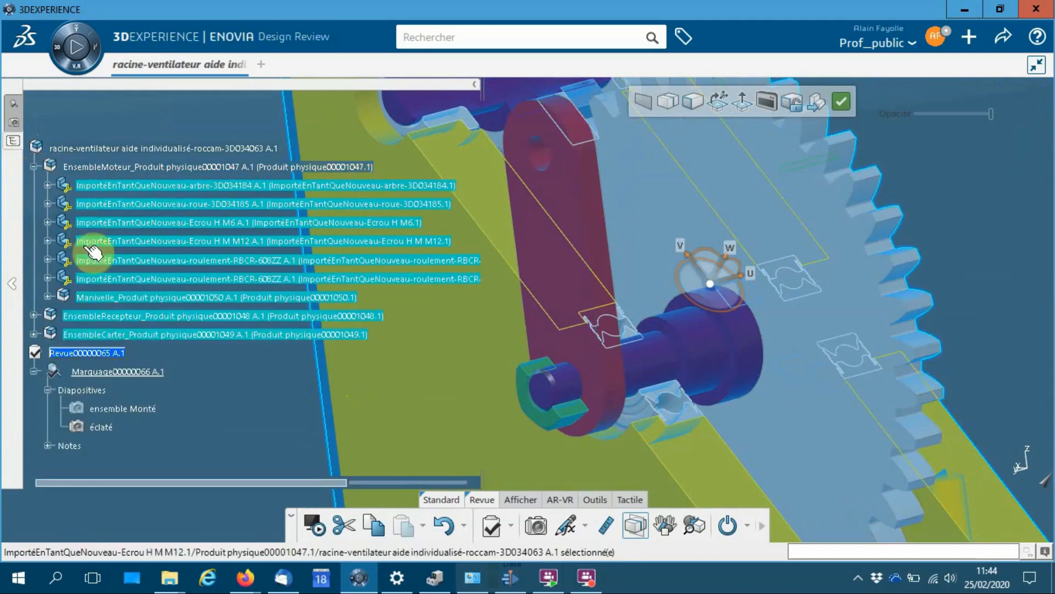
click(49, 297)
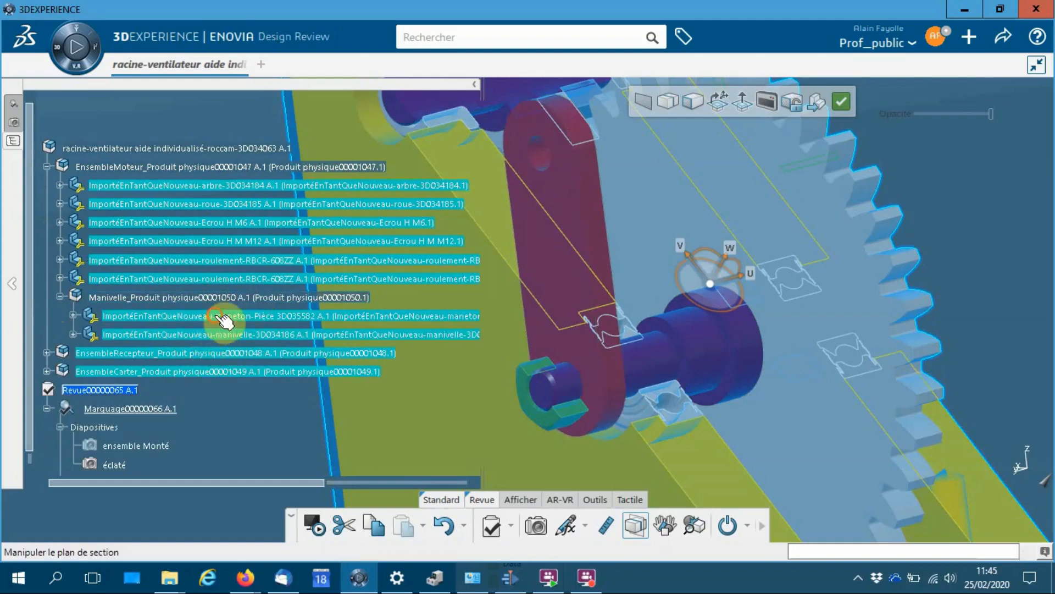
click(223, 318)
- Exclude the green M6 nut at the lower end of the crank from the section cut
middle_drag(638, 265, 659, 385)
middle_drag(785, 330, 676, 380)
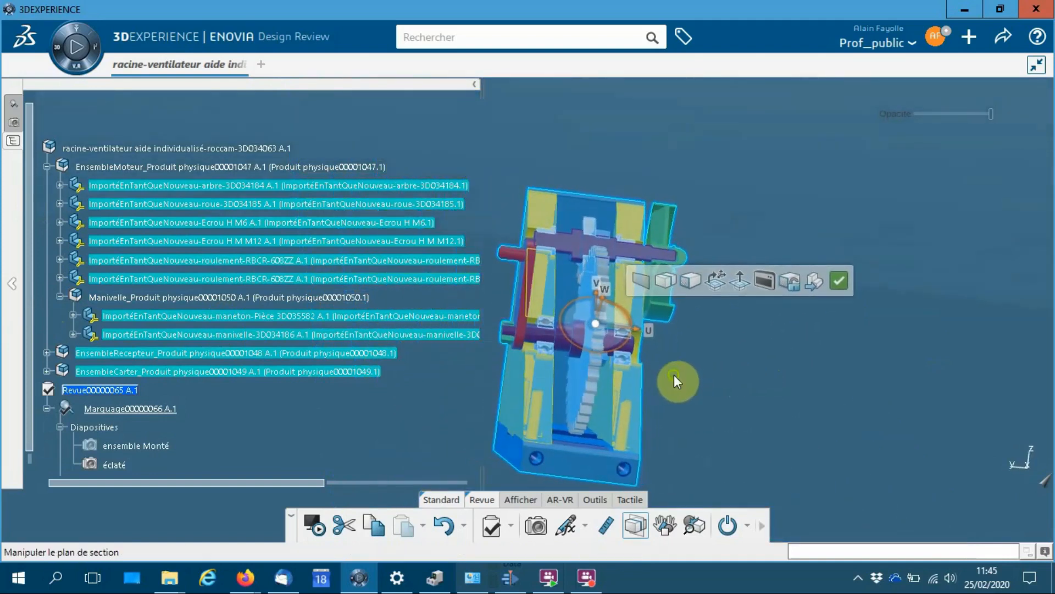
middle_drag(517, 383, 685, 298)
middle_drag(632, 370, 740, 354)
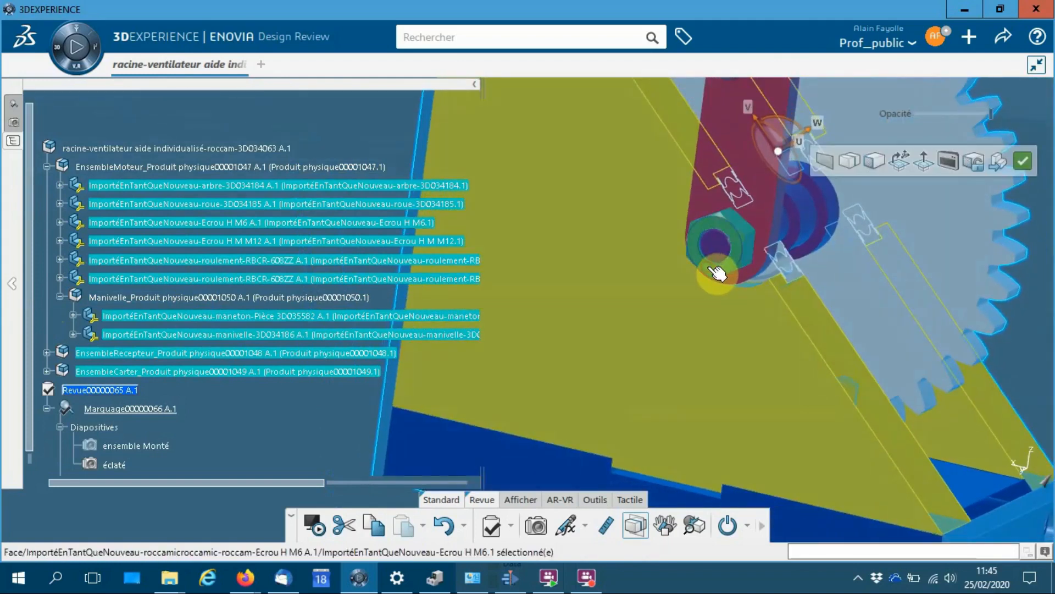
- Exclude the green propeller and the small gear (engrenage) on the upper shaft from the section cut
middle_drag(793, 279, 645, 307)
middle_drag(849, 294, 643, 343)
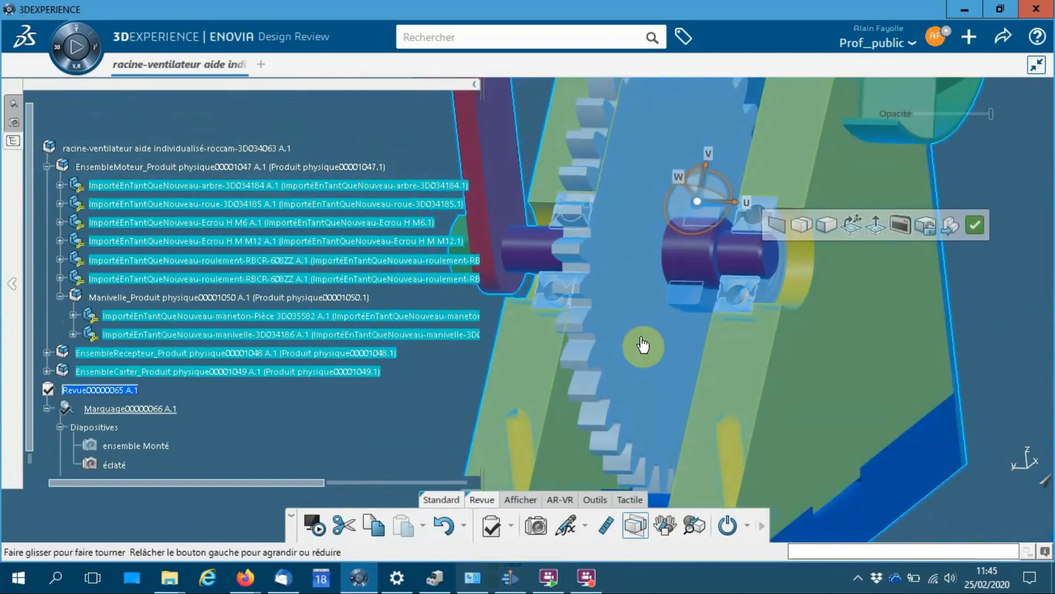
middle_drag(775, 303, 775, 362)
middle_drag(773, 254, 856, 238)
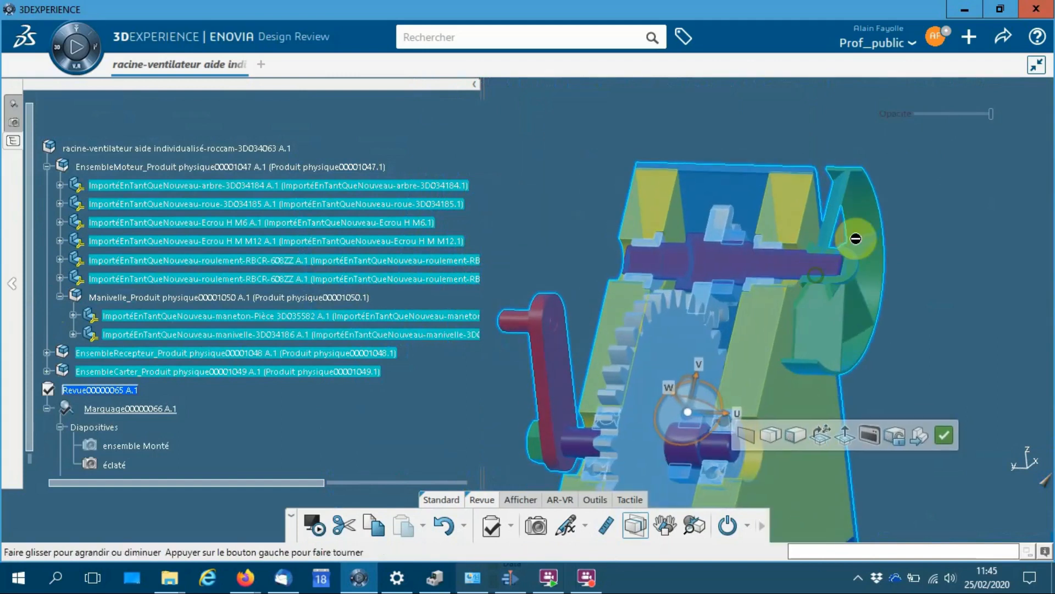
click(872, 206)
middle_drag(866, 303, 867, 243)
click(885, 166)
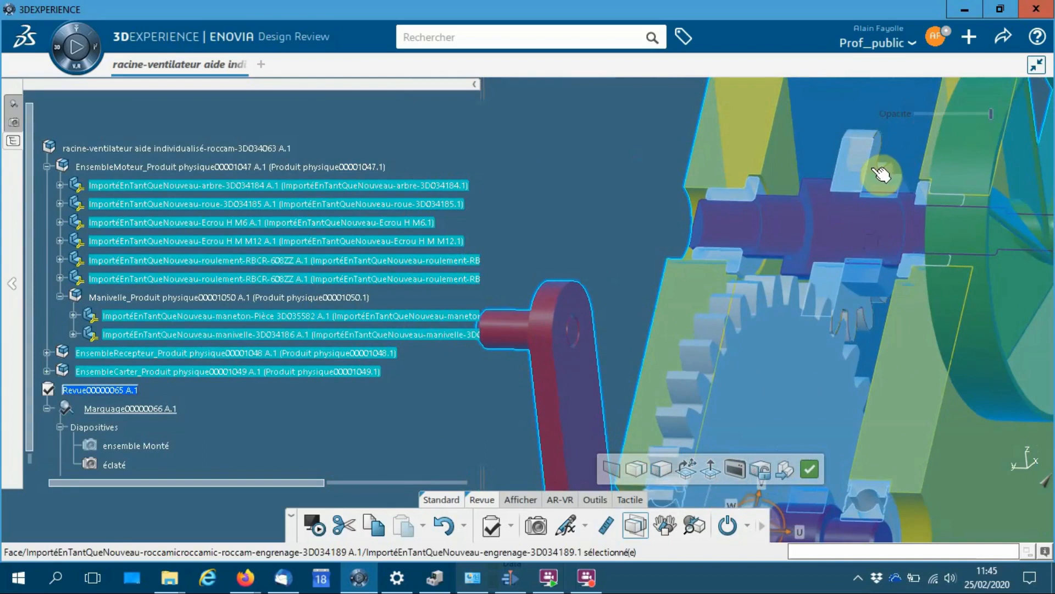
click(882, 175)
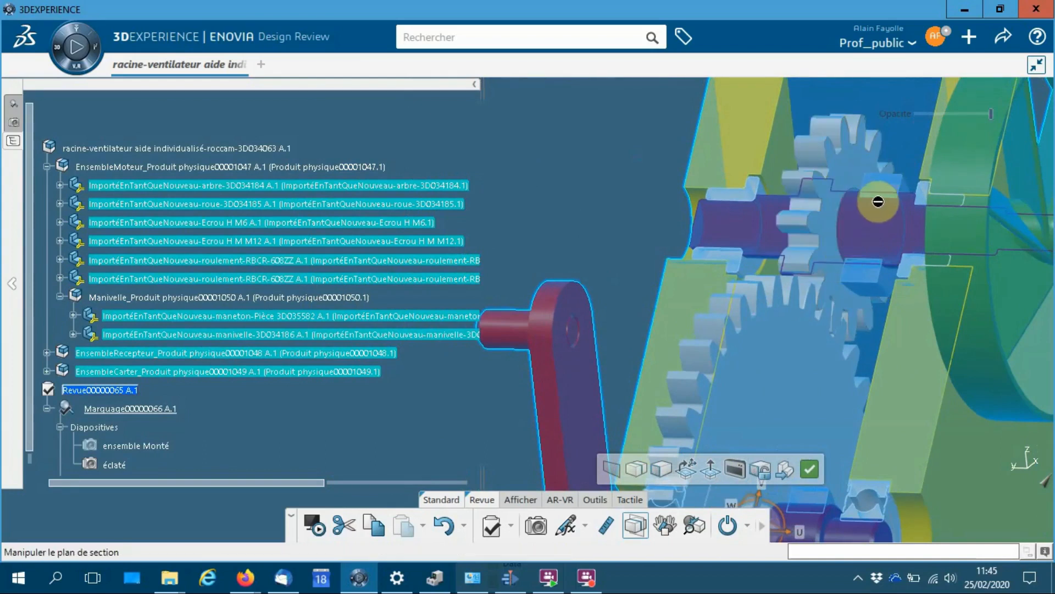
- Exclude the crank-side bushing (palier) and the blue hex nut on the upper shaft from the section cut
middle_drag(565, 233, 750, 427)
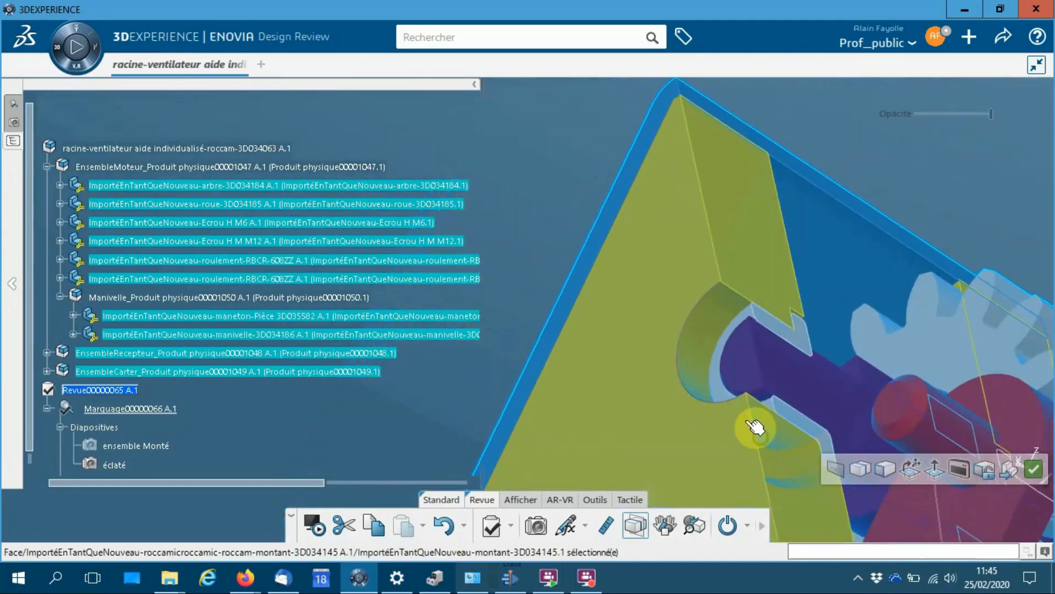
click(732, 397)
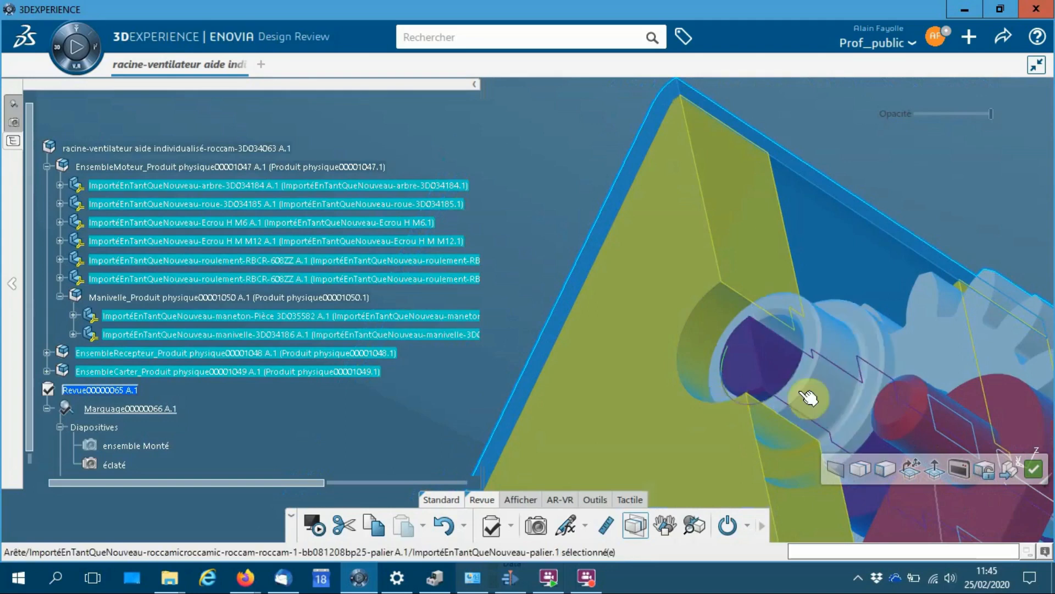
middle_drag(874, 385, 684, 316)
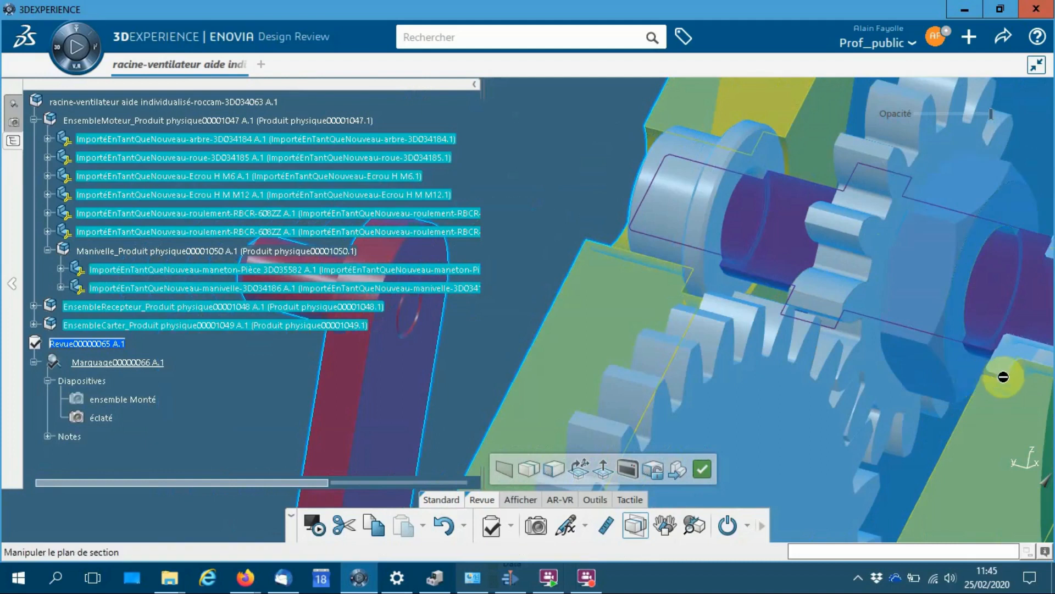
- Exclude the propeller-side bushing on the upper shaft from the section cut and validate the section
drag(927, 406, 1013, 318)
drag(989, 382, 716, 346)
middle_drag(716, 346, 672, 346)
middle_drag(782, 282, 895, 306)
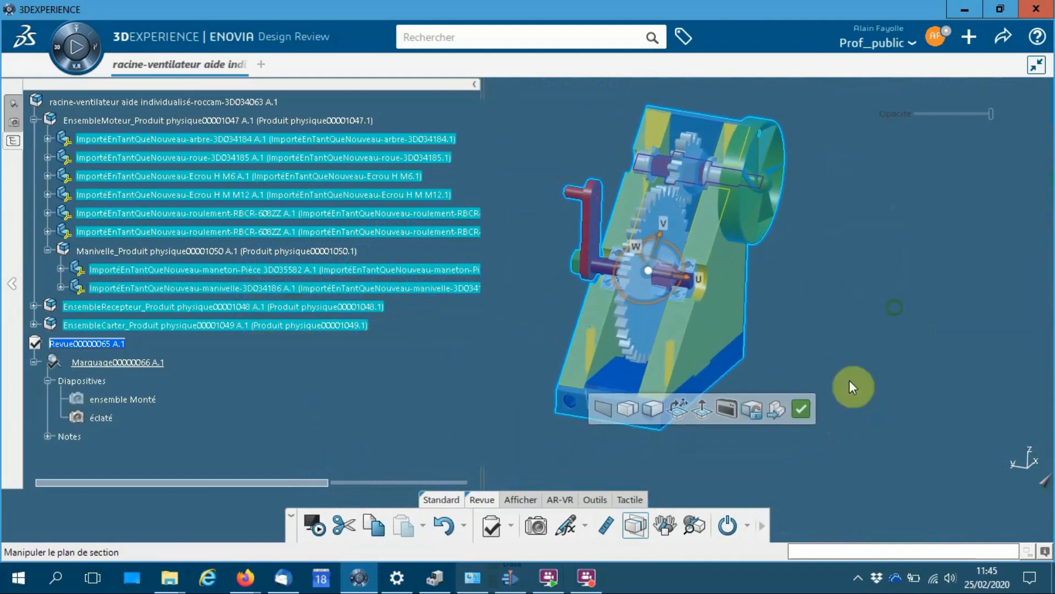
click(803, 408)
- Colour both bushings (palier) on the upper shaft orange
middle_drag(808, 412, 567, 286)
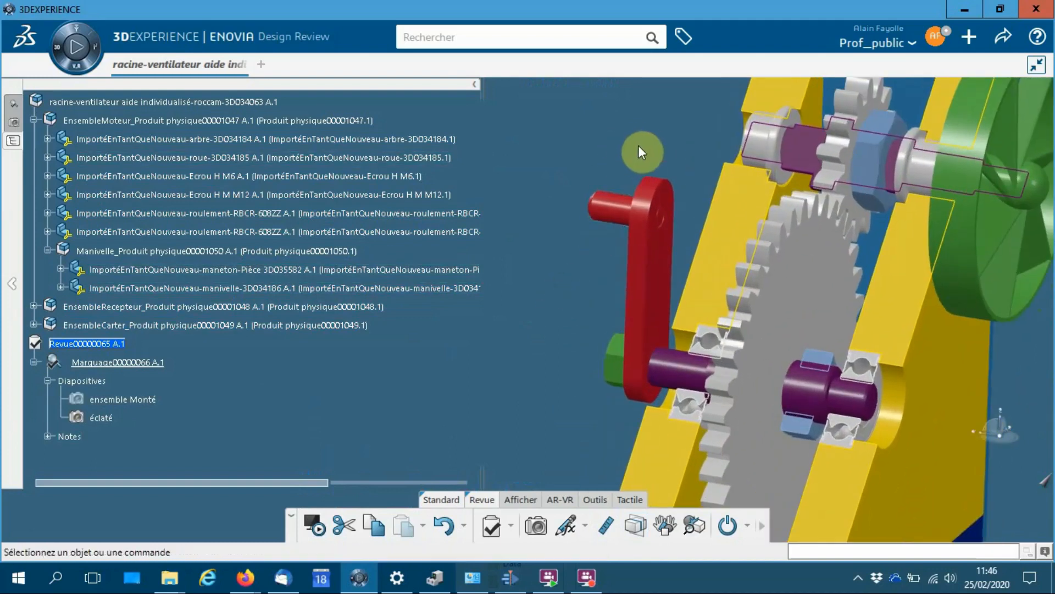
click(777, 147)
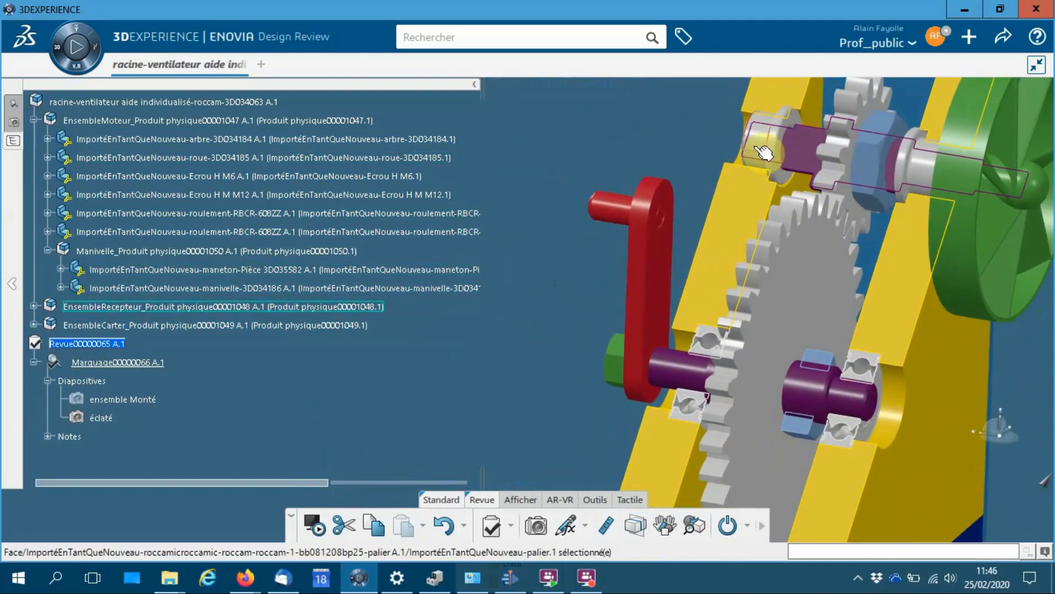
click(765, 153)
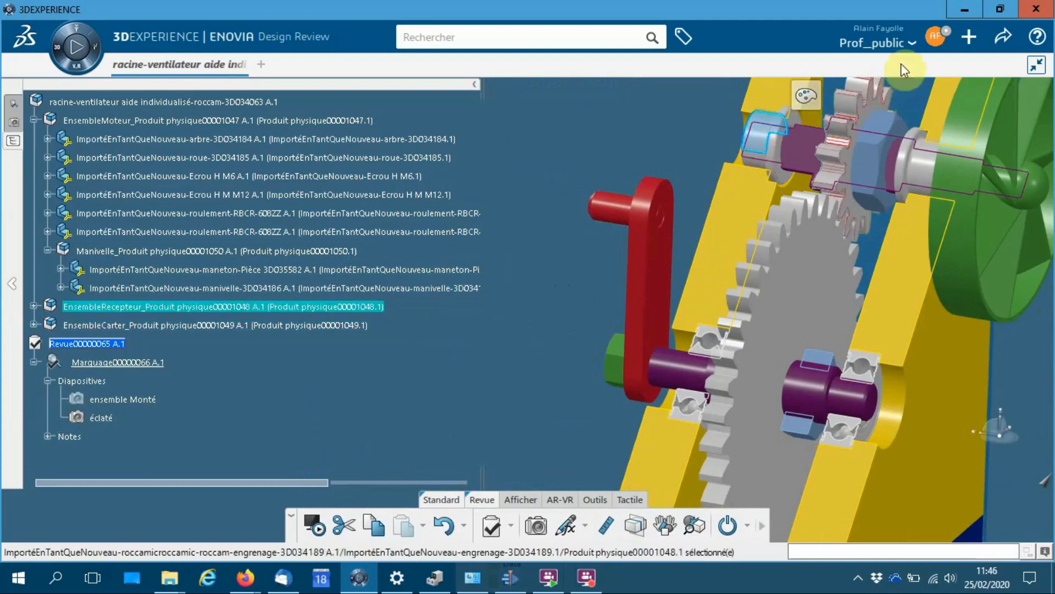
click(777, 192)
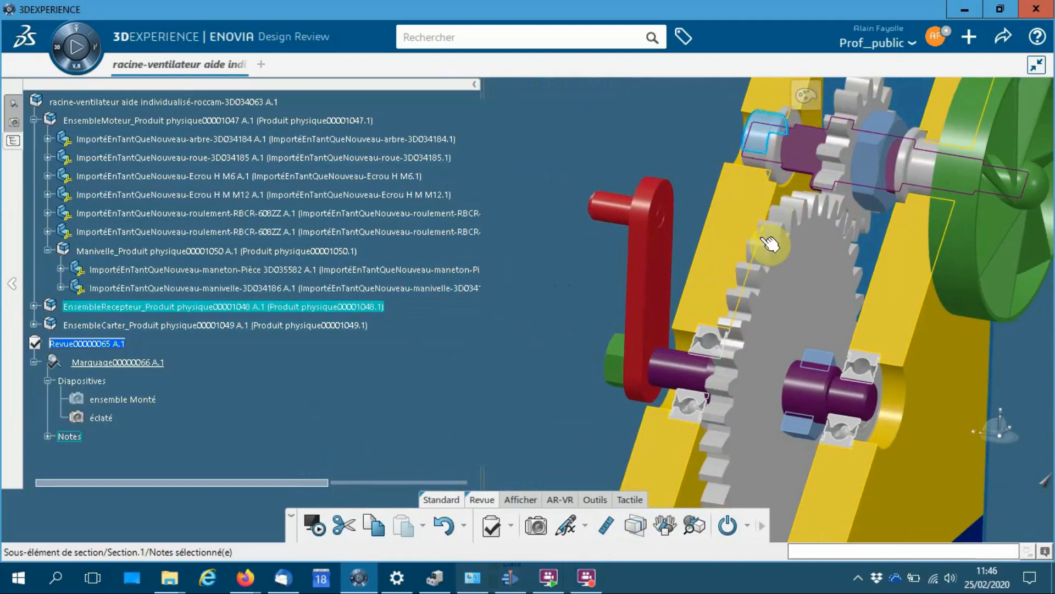
click(770, 136)
click(806, 96)
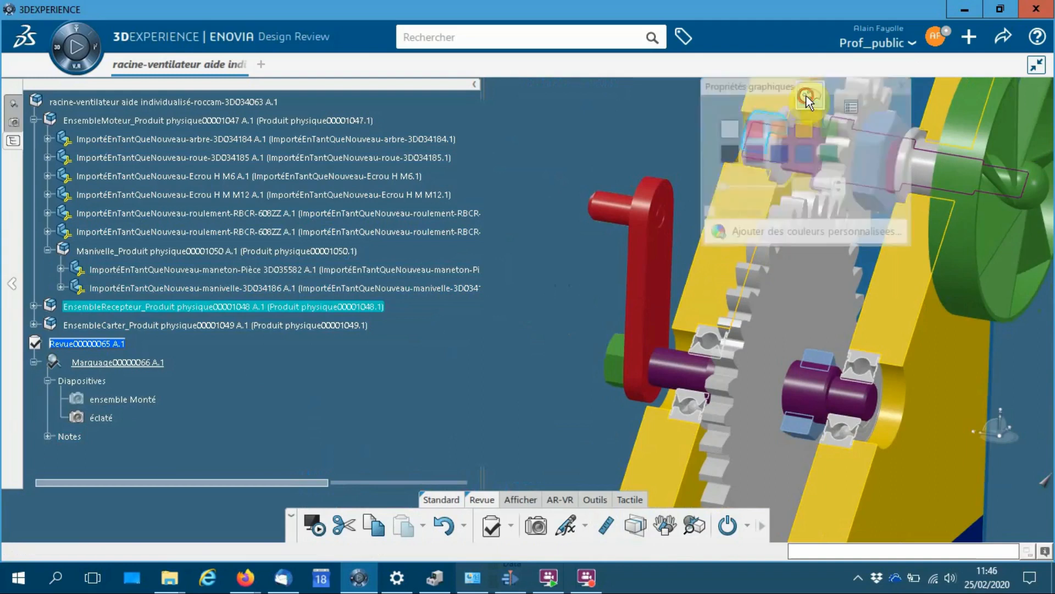
click(779, 131)
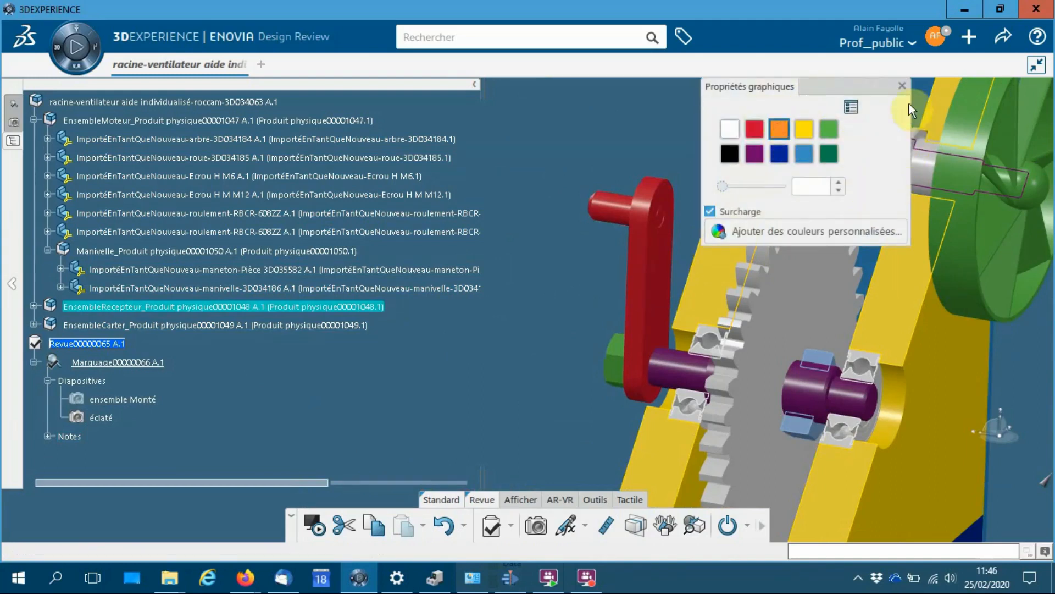
click(901, 86)
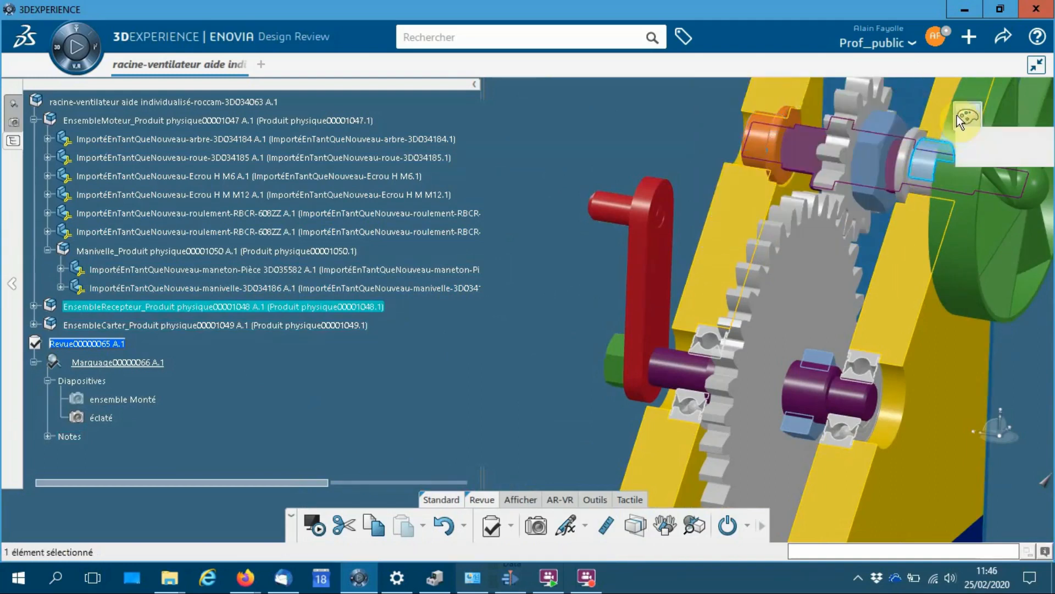
click(959, 116)
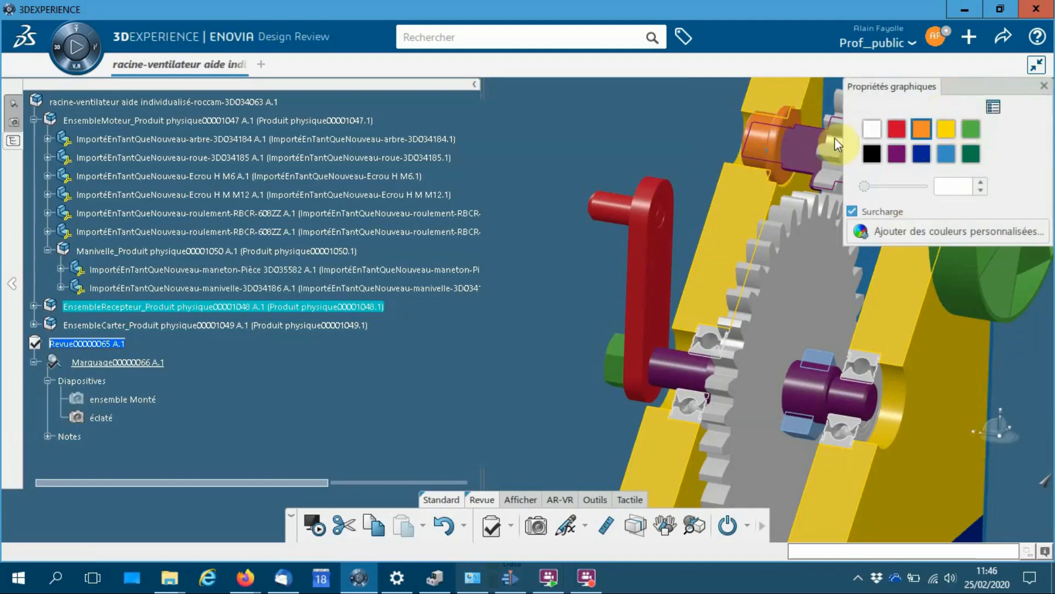
click(711, 179)
- Reopen Section.1 from the review's notes, exclude the propeller shaft (arbre-hélice) from the cut, and validate the section
middle_drag(634, 158, 736, 213)
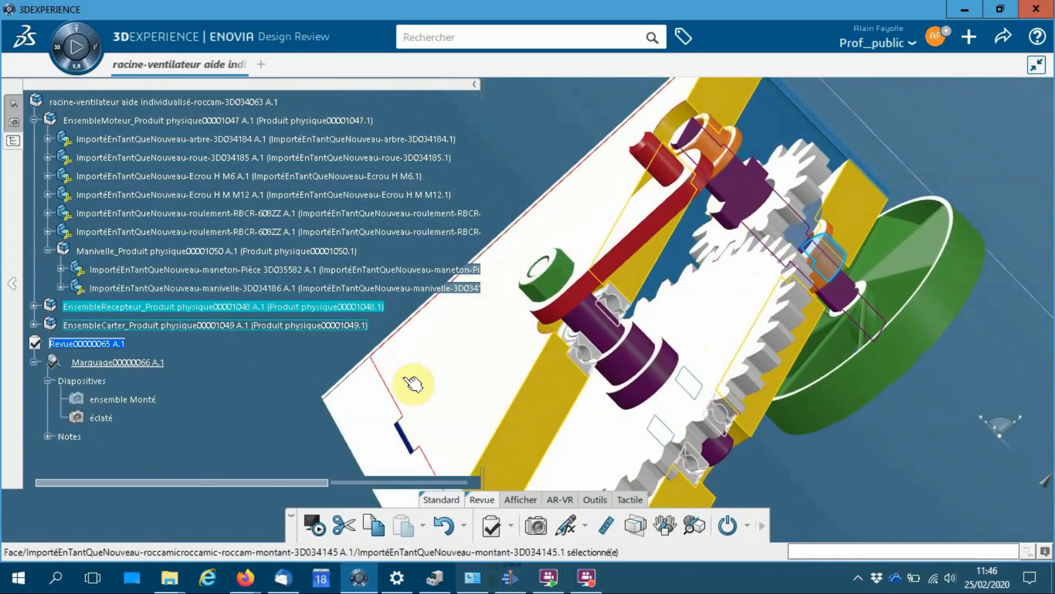
click(46, 436)
click(116, 455)
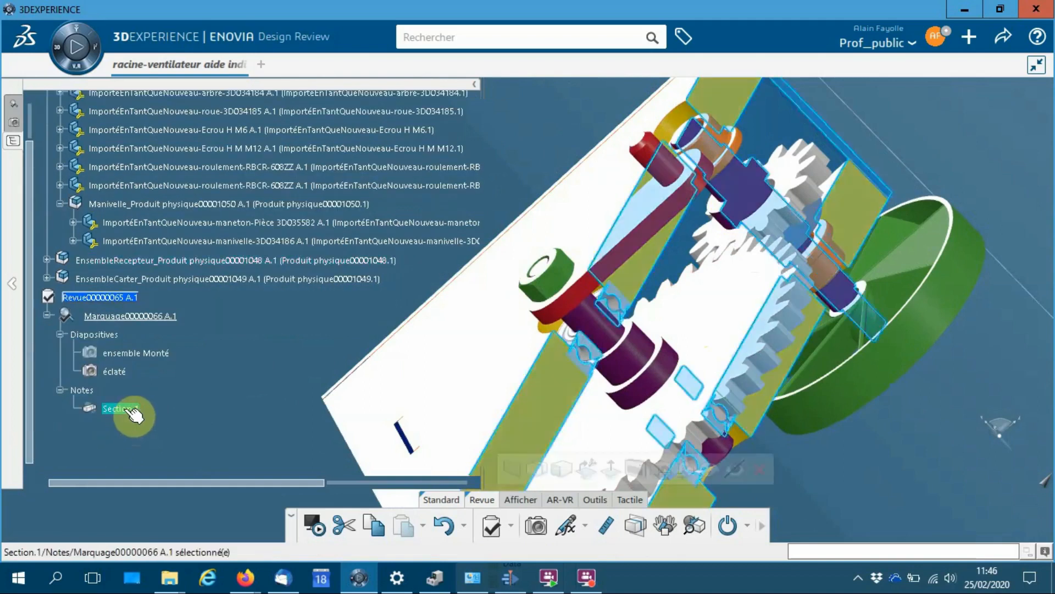
double_click(132, 415)
click(687, 134)
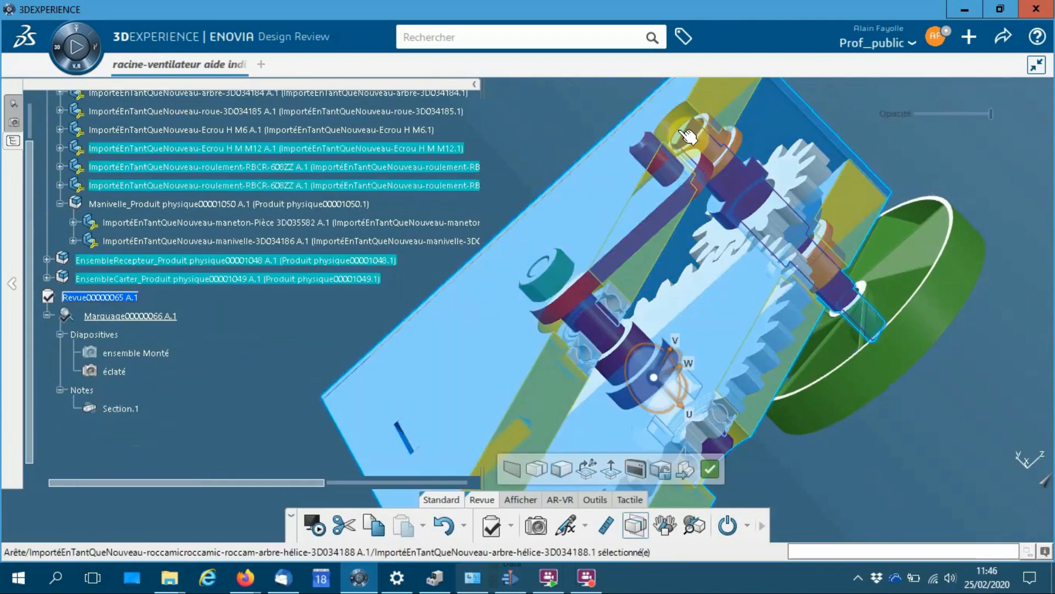
click(683, 132)
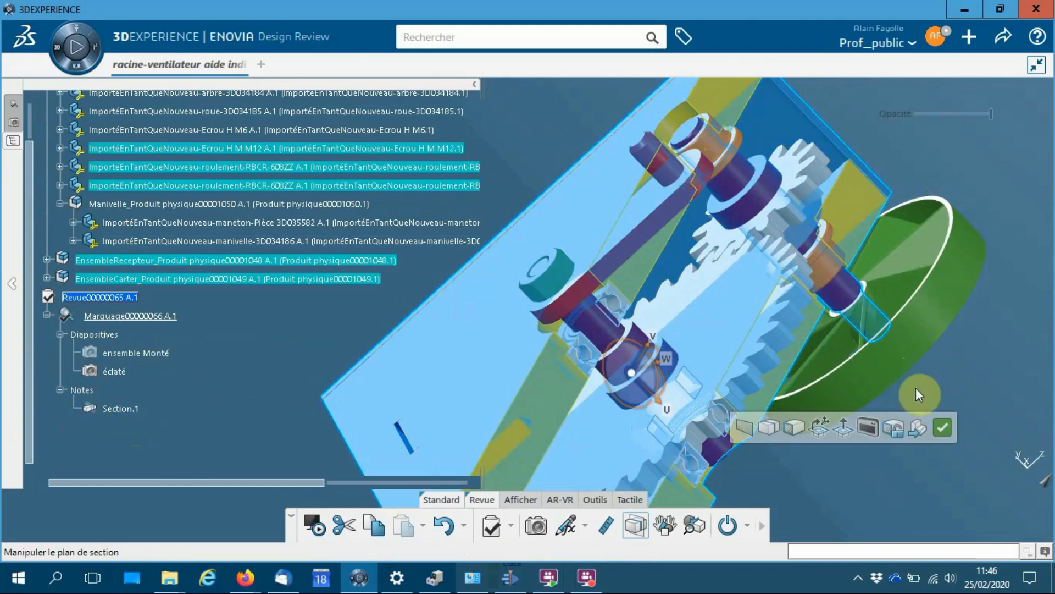
click(941, 427)
- Capture the sectioned assembly in an overall perspective view as a new slide and name it coupe
middle_drag(935, 354, 848, 398)
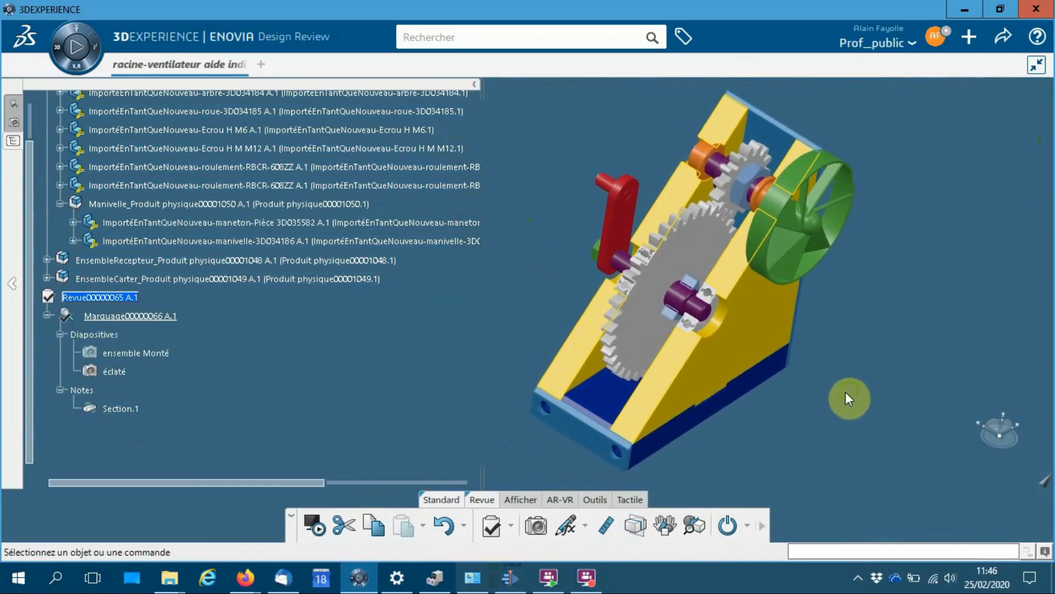
click(542, 526)
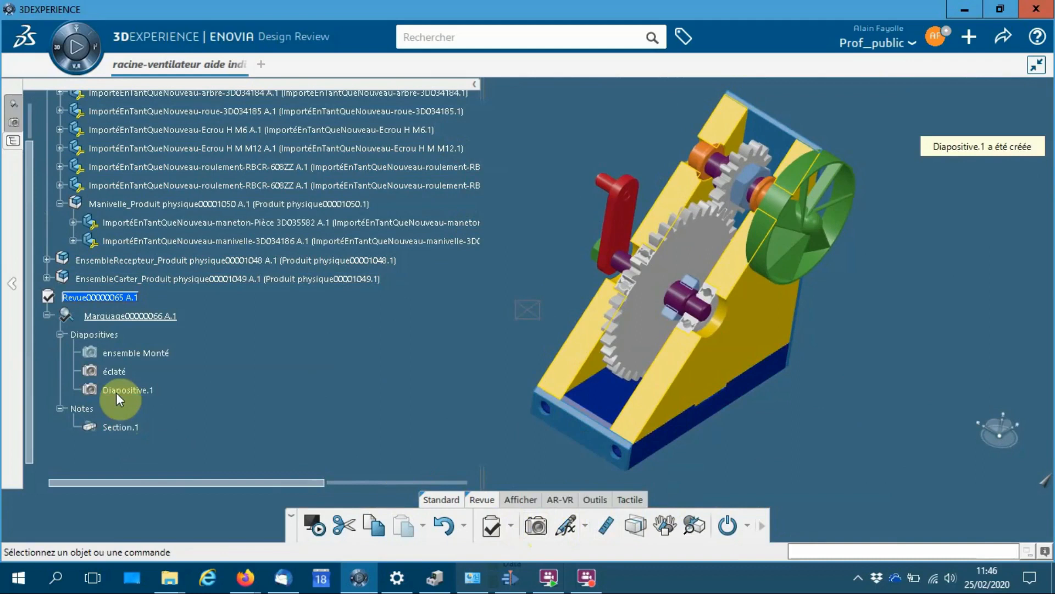
click(13, 122)
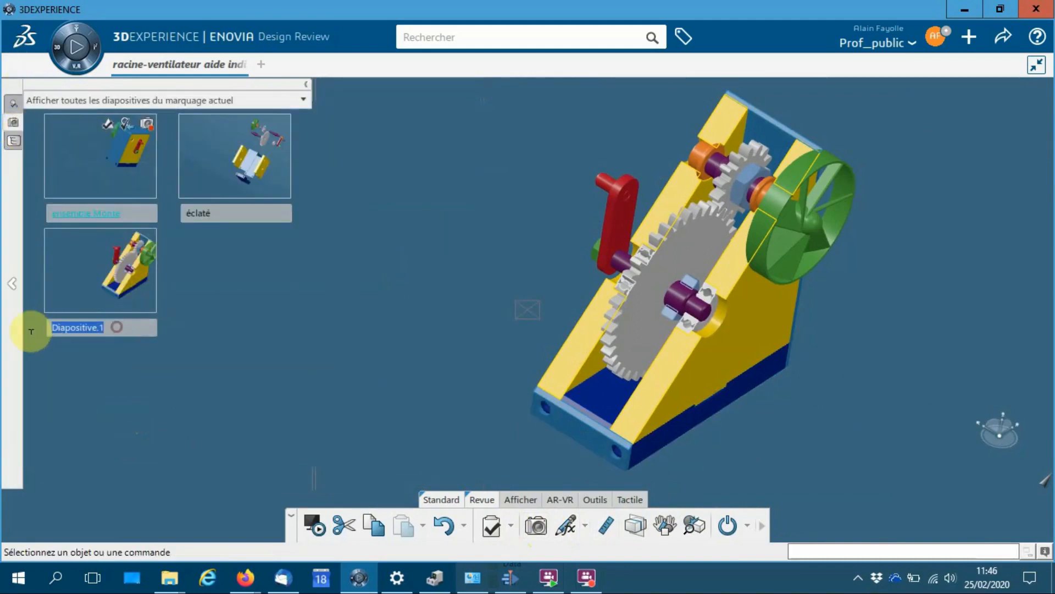
text(coupe)
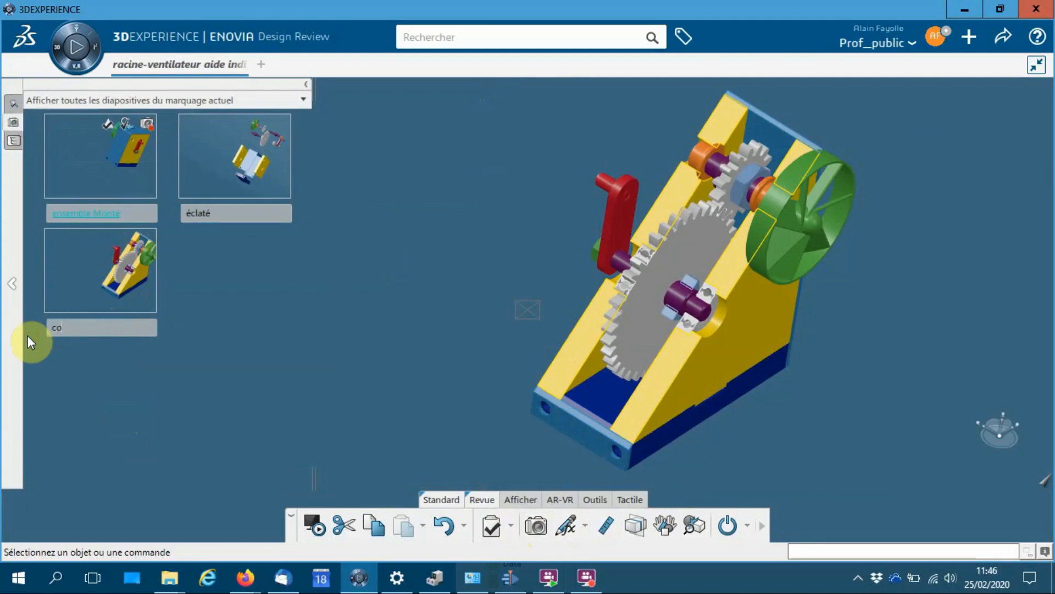